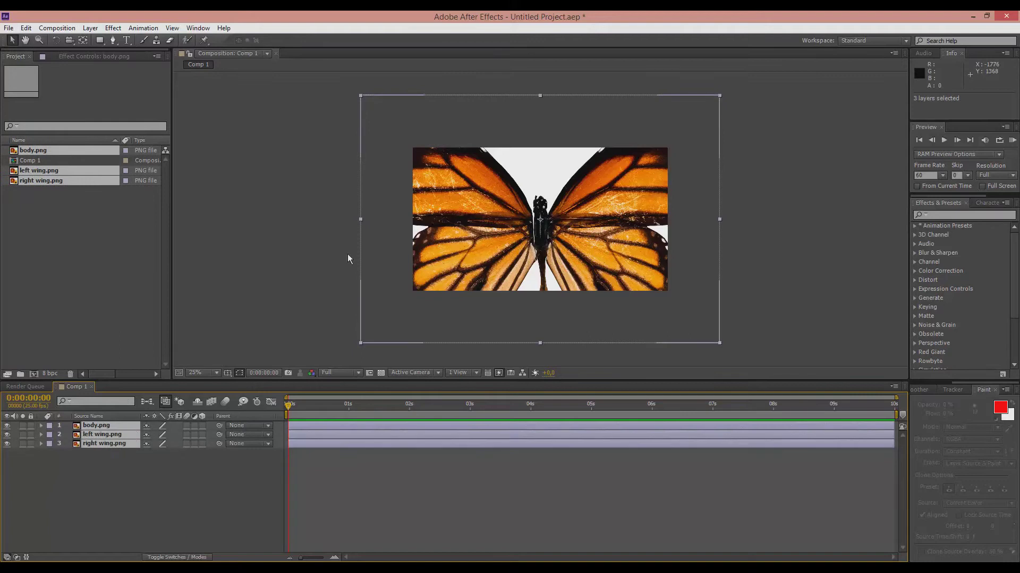
Scale the three selected butterfly layers down together to about 30% by 37% so the whole butterfly fits the composition
drag(361, 97, 489, 179)
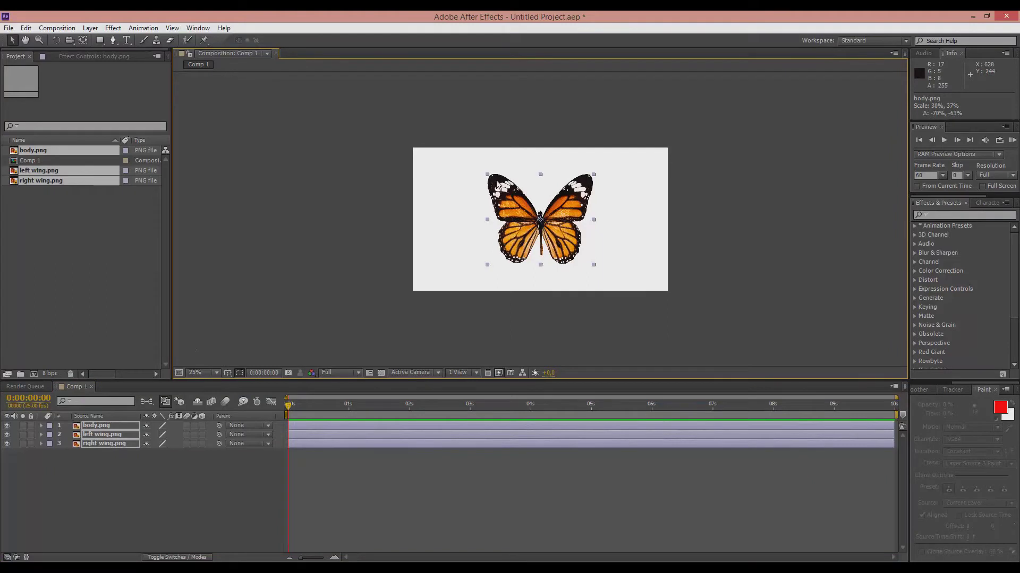
key(period)
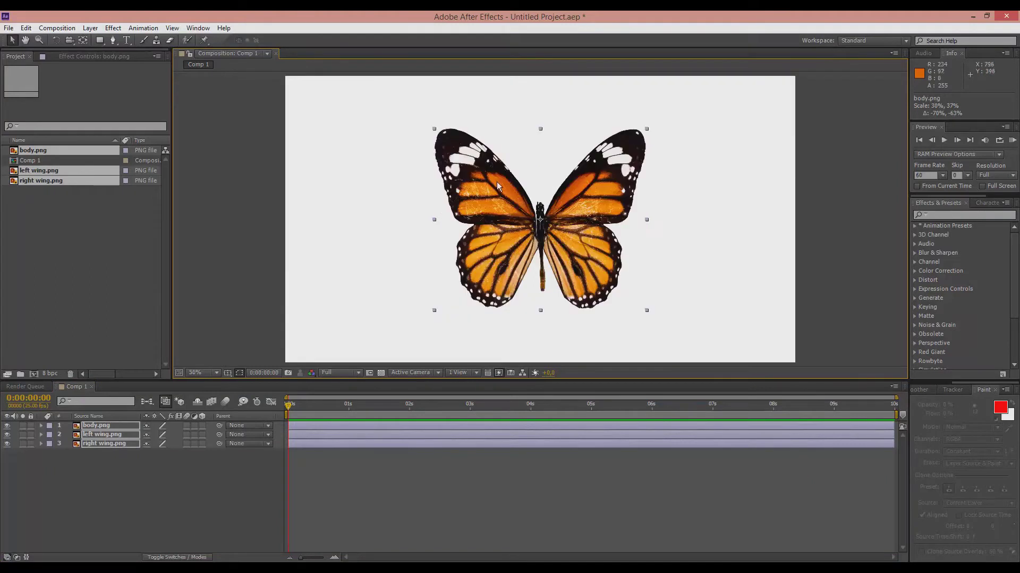
Nudge the left wing layer about 3 px toward the body to close the gap between them
click(107, 437)
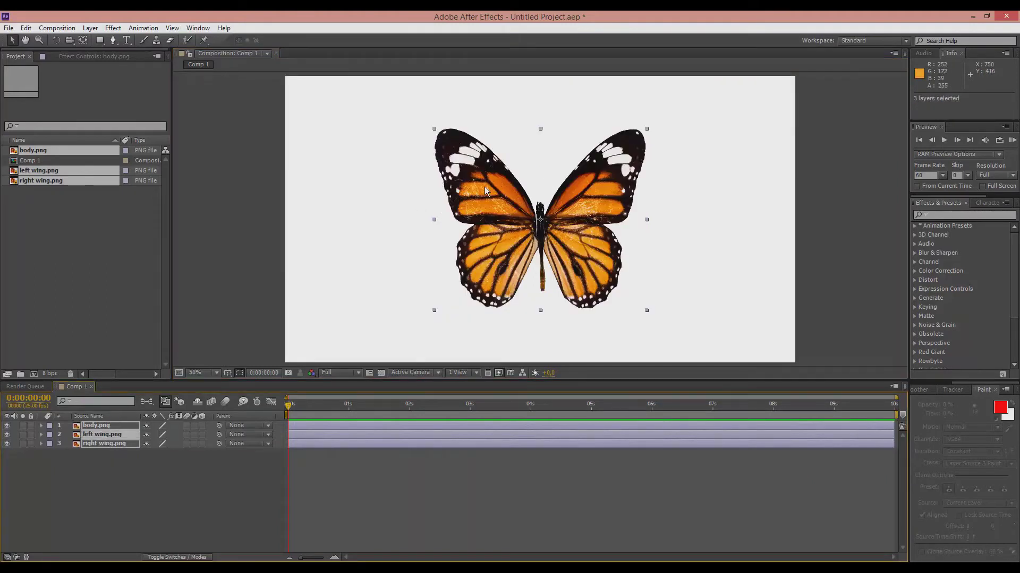
key(period)
key(period)
key(period)
key(period)
key(period)
key(period)
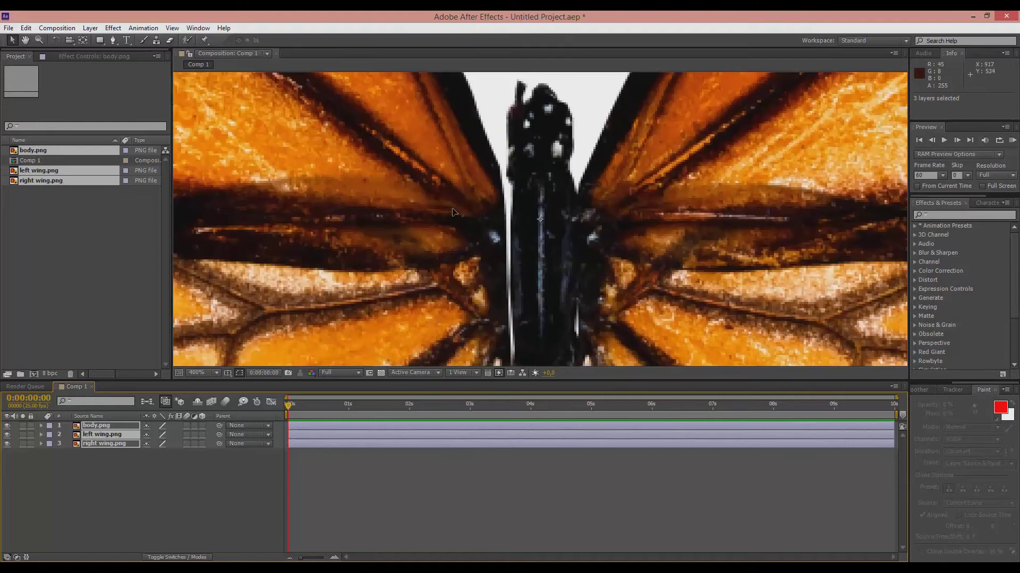
click(106, 436)
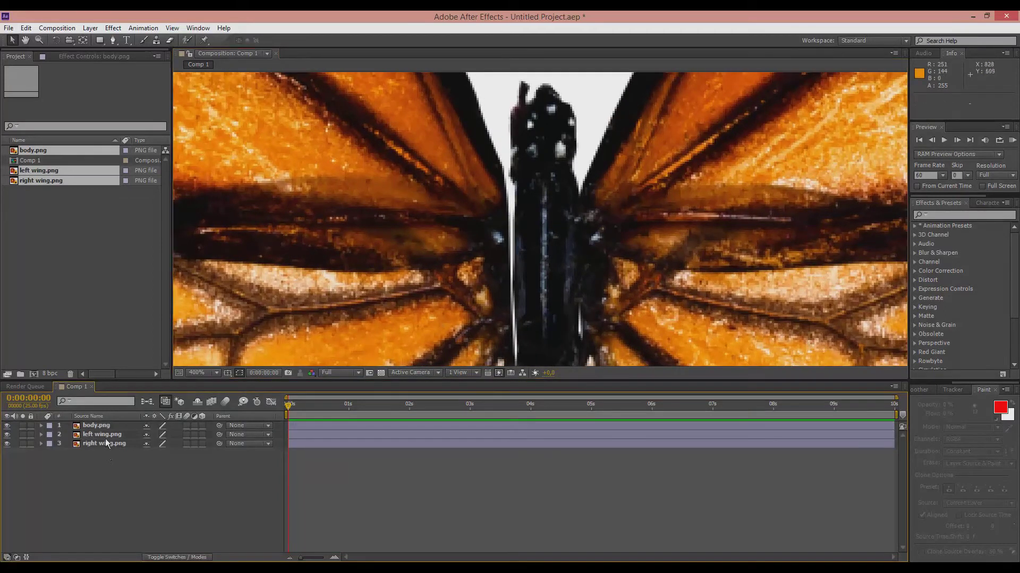
drag(389, 239, 395, 240)
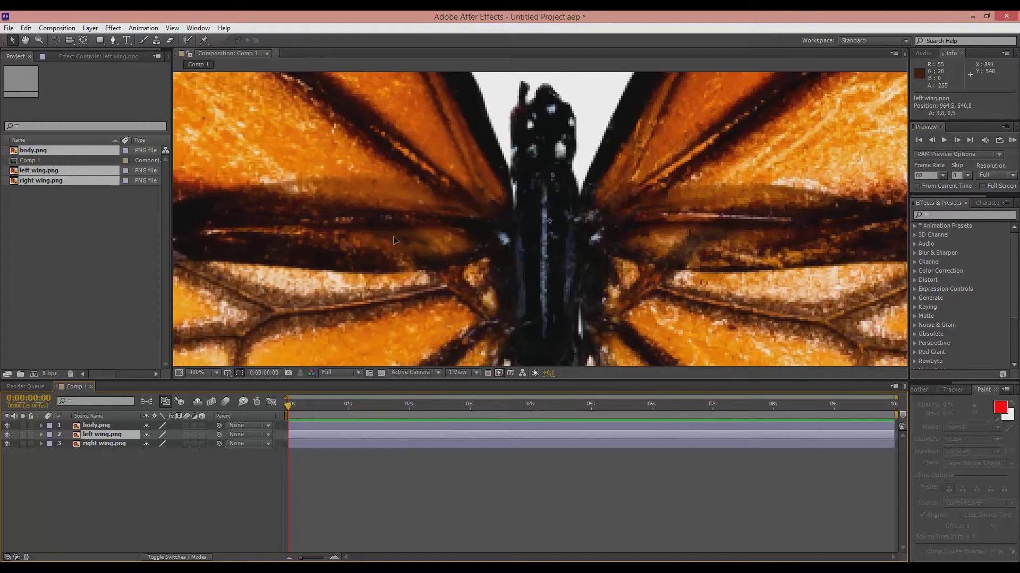
scroll(395, 241, down, 6)
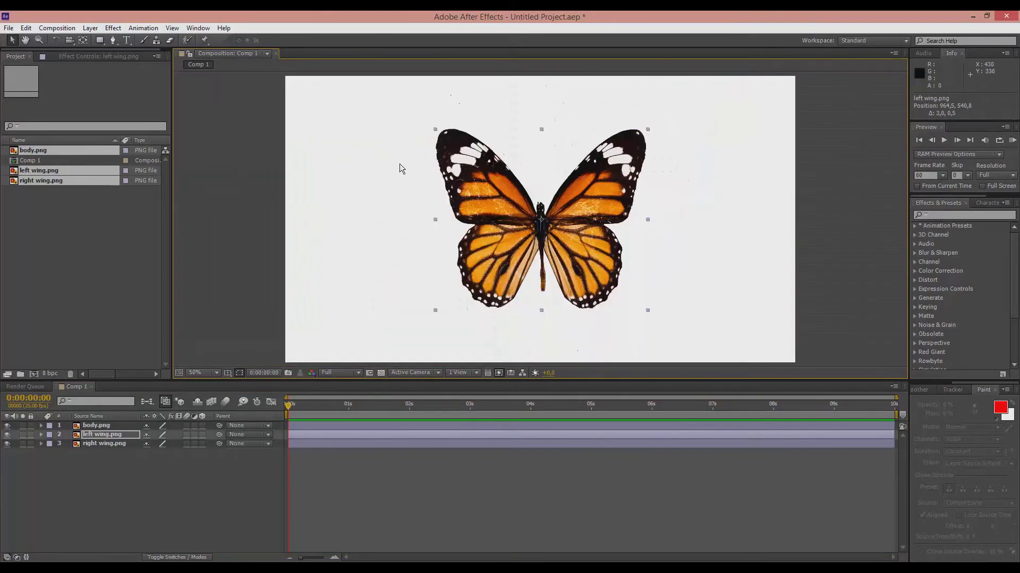
Make the body and both wing layers 3D, and move body.png below the wings in the layer order
click(190, 491)
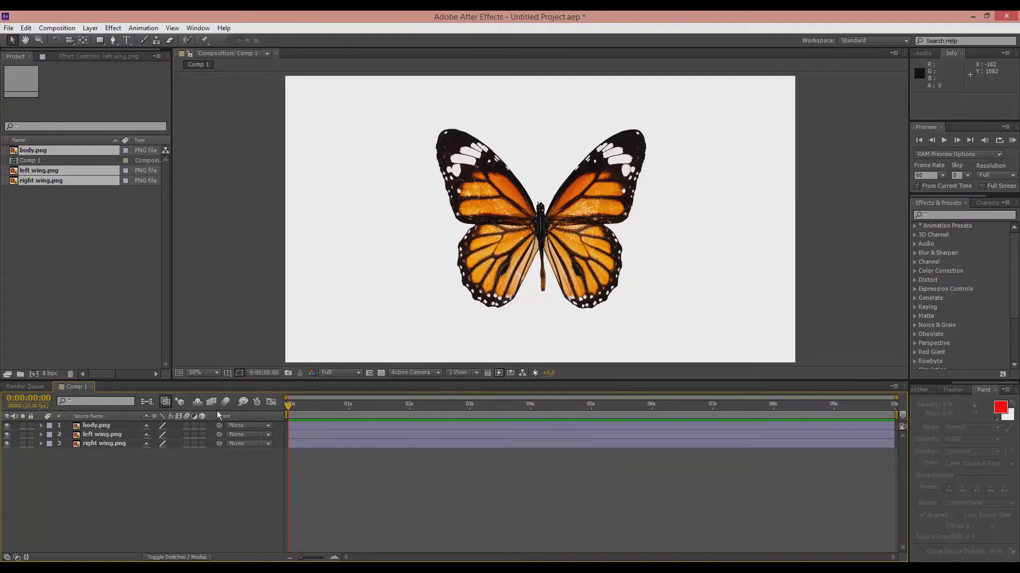
click(202, 426)
drag(207, 436, 205, 445)
click(202, 489)
drag(97, 426, 109, 448)
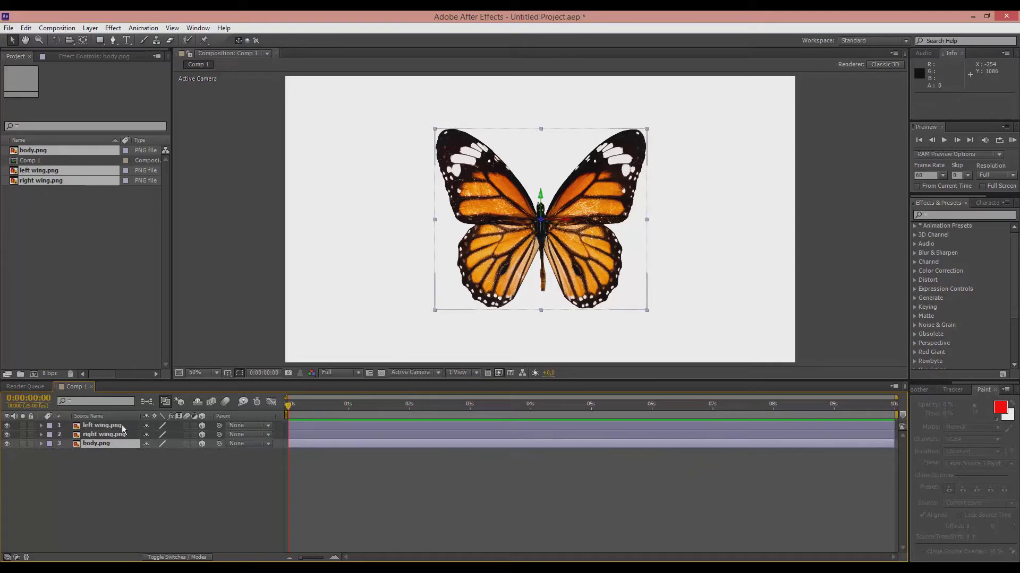
click(199, 310)
Show the rotation properties of both wing layers and set starting Y Rotation keyframes at 0:00:00:00
click(90, 426)
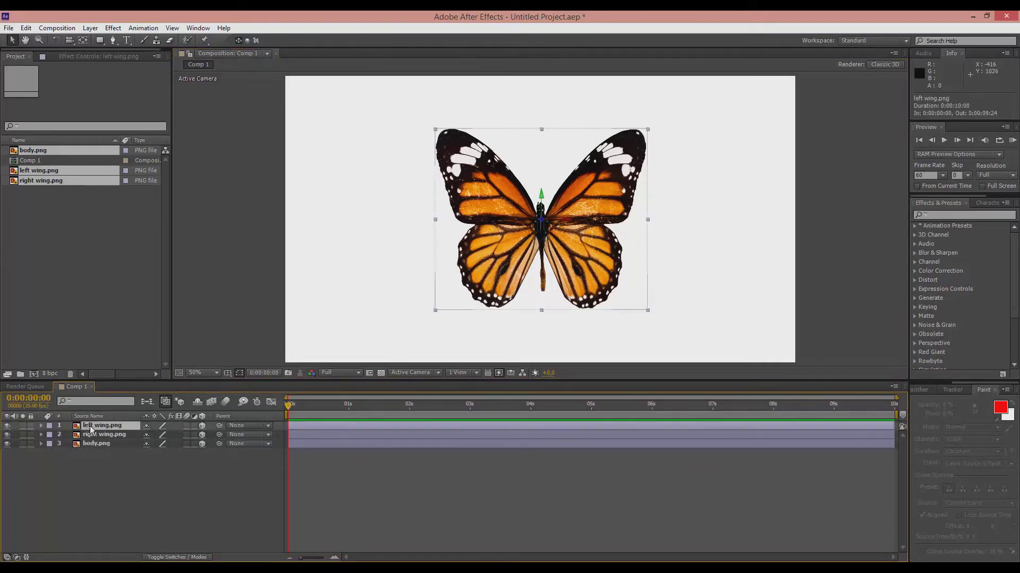
key(r)
click(101, 470)
key(r)
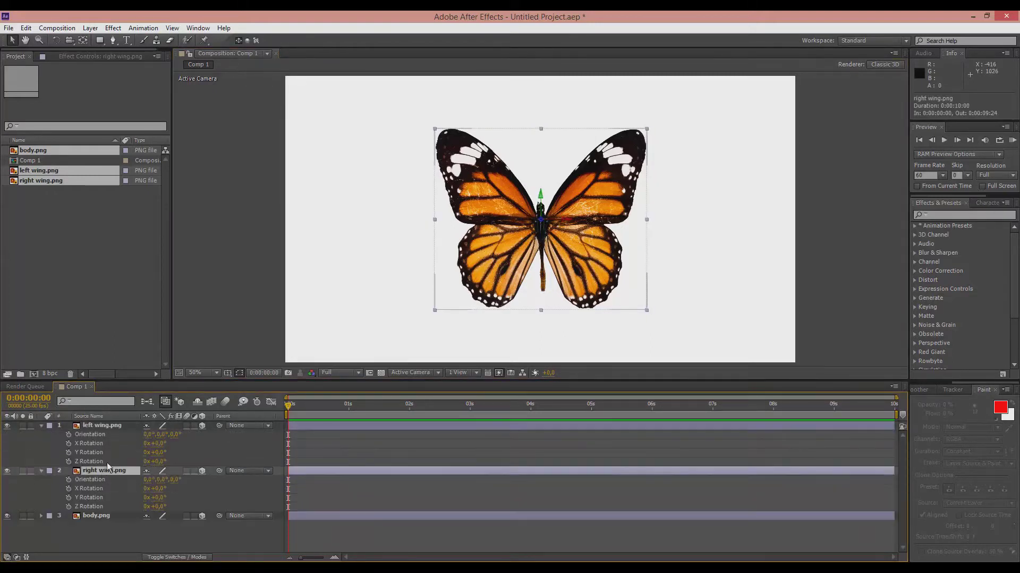
click(72, 499)
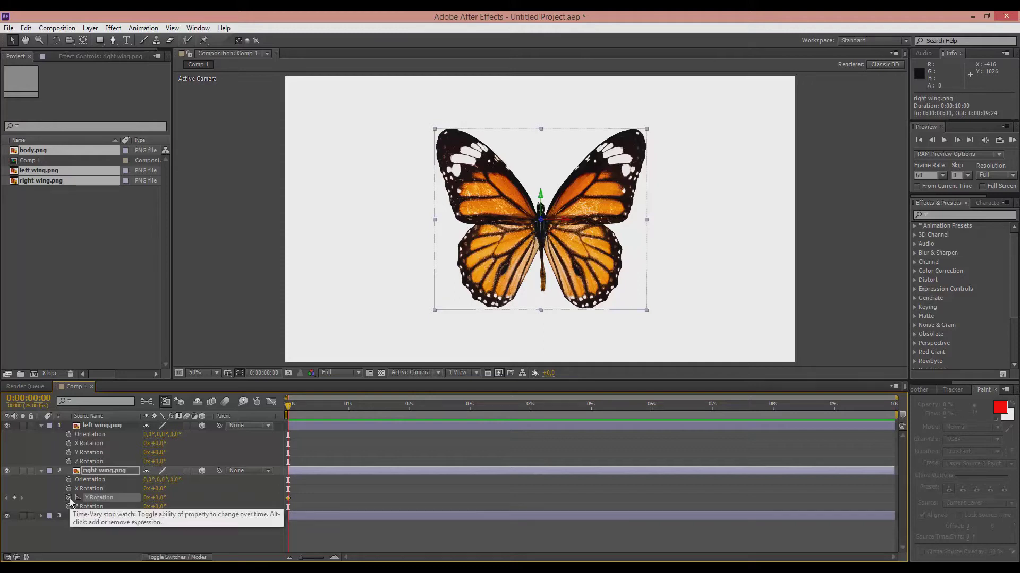
click(68, 453)
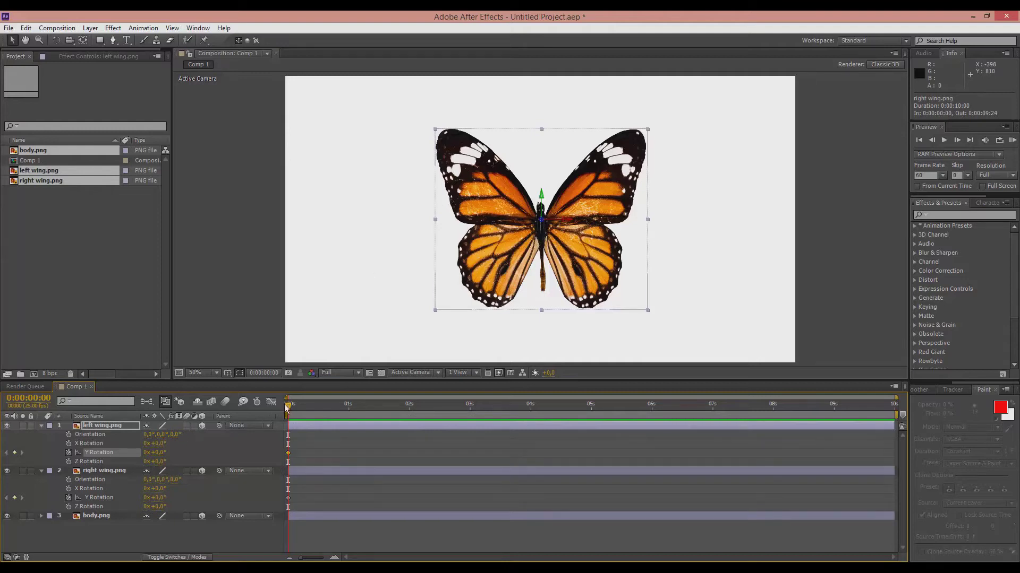
At 0:00:00:21, set the Y Rotation of both the left wing and right wing layers to 60°
drag(289, 410, 326, 414)
click(159, 453)
text(60)
key(Return)
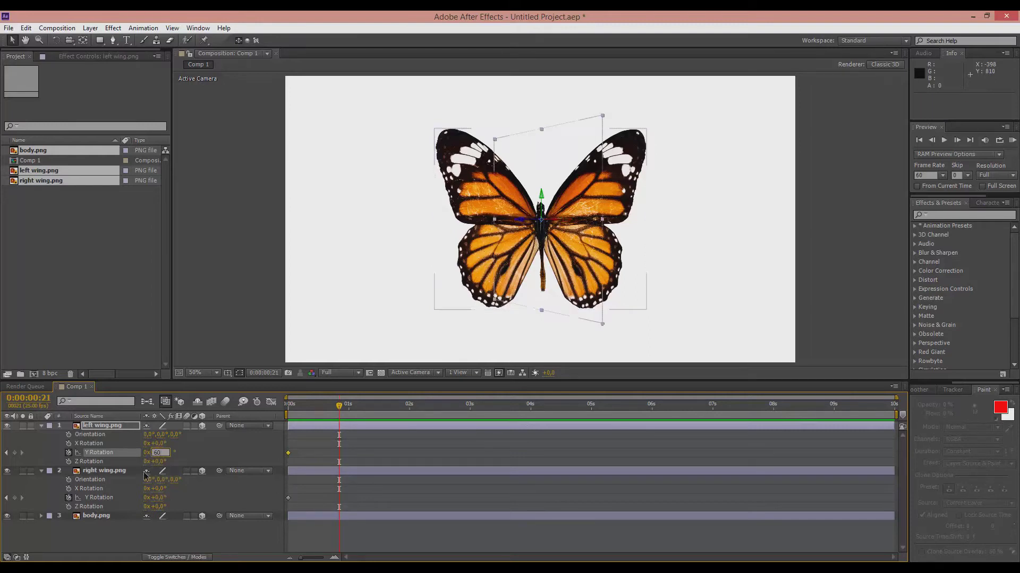
click(159, 498)
text(60)
key(Return)
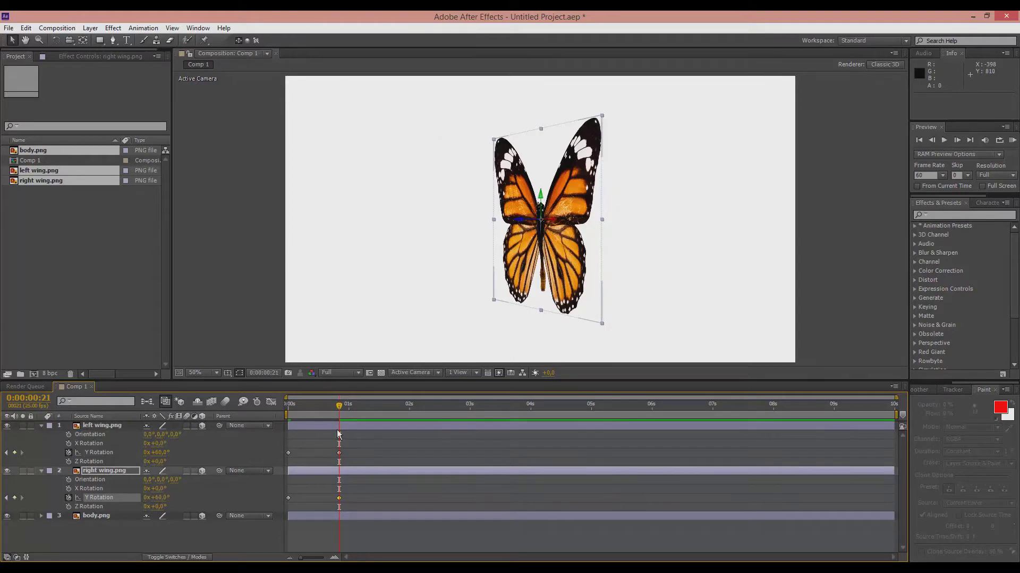
At 0:00:01:17, set the Y Rotation of both wing layers to 0°
drag(340, 406, 380, 401)
click(159, 452)
key(Return)
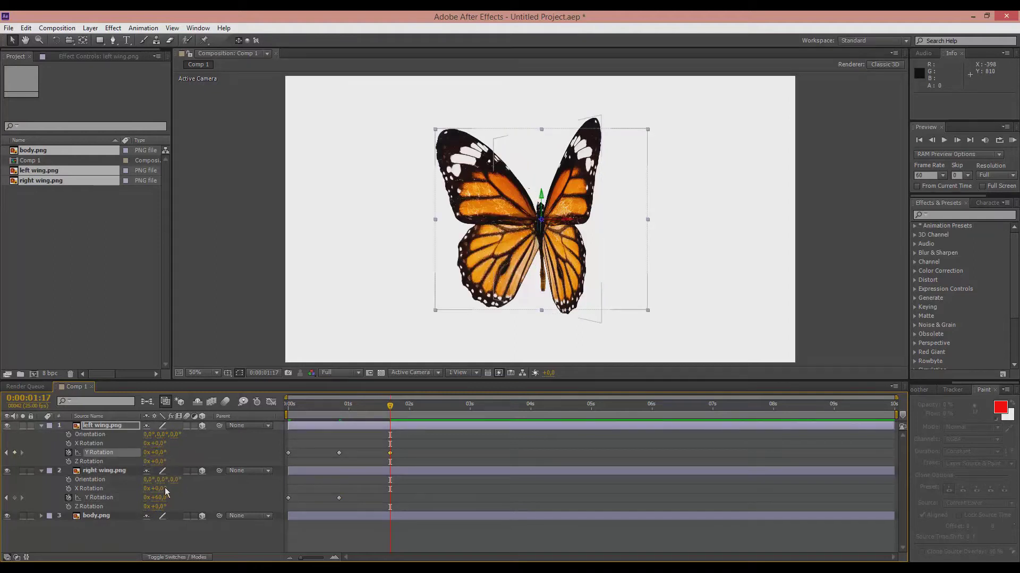
click(165, 498)
text(0)
key(Return)
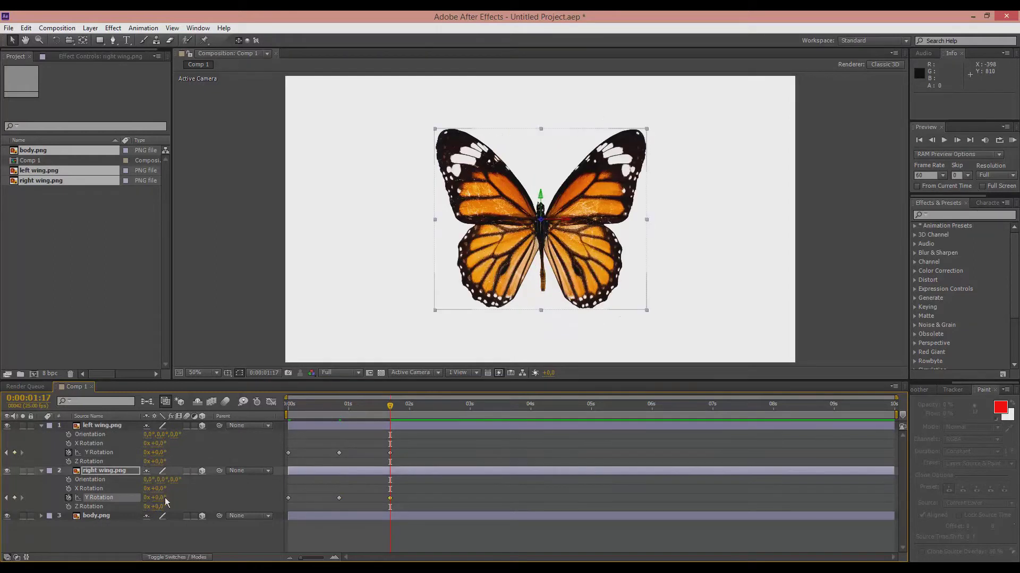
At 0:00:02:13, set Y Rotation to -60° for the left wing and 60° for the right wing
drag(390, 405, 428, 404)
click(159, 453)
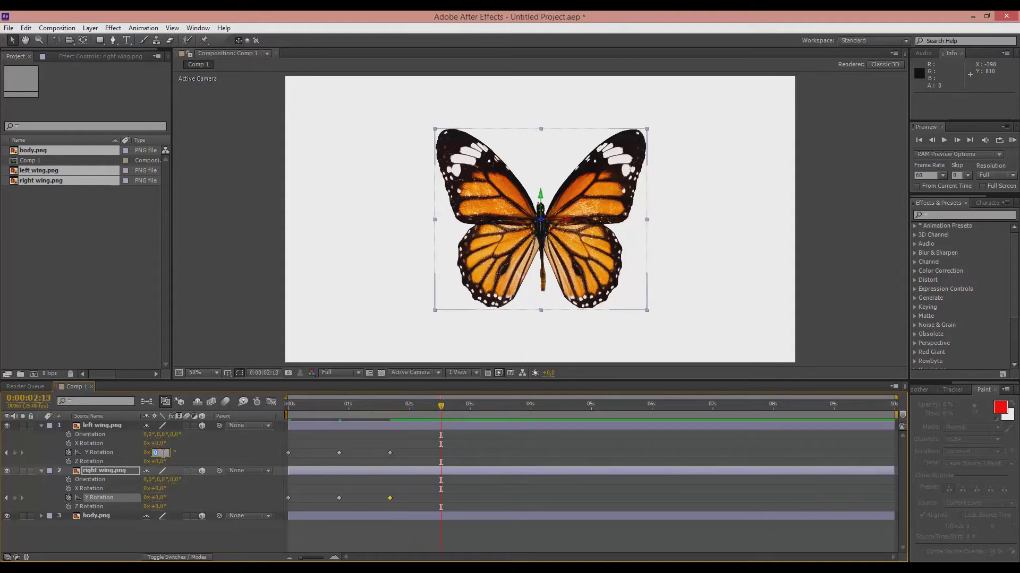
text(-60)
key(Return)
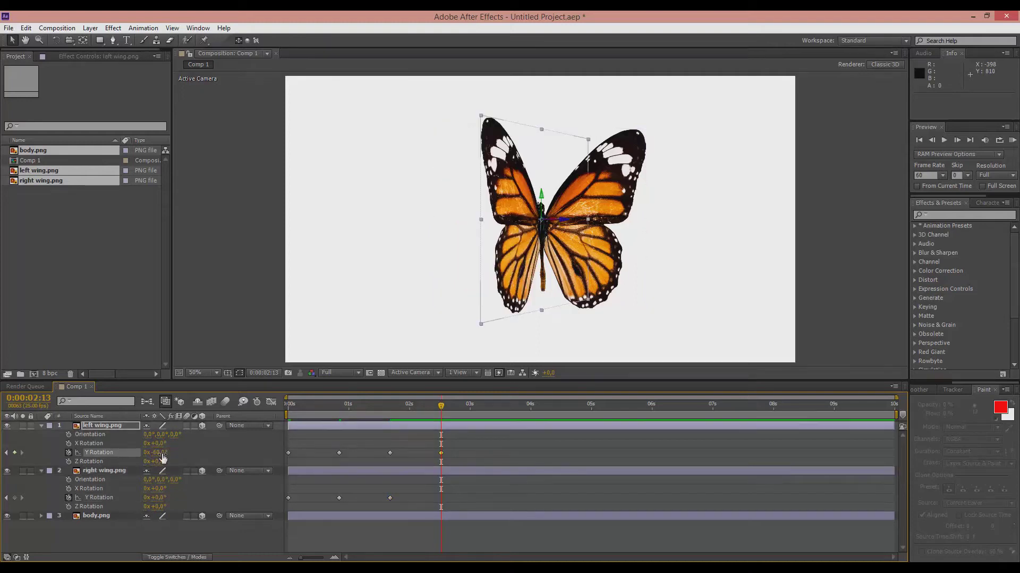
click(157, 499)
text(60)
key(Return)
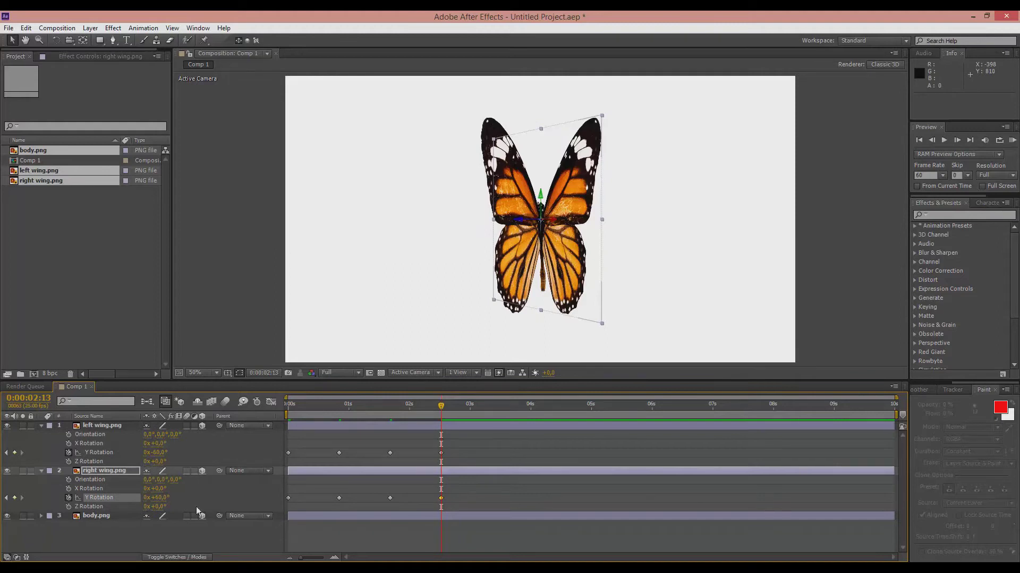
Set the right wing's Y Rotation keyframe at 0:00:00:21 to -60° and scrub through the wing flap
drag(443, 407, 342, 413)
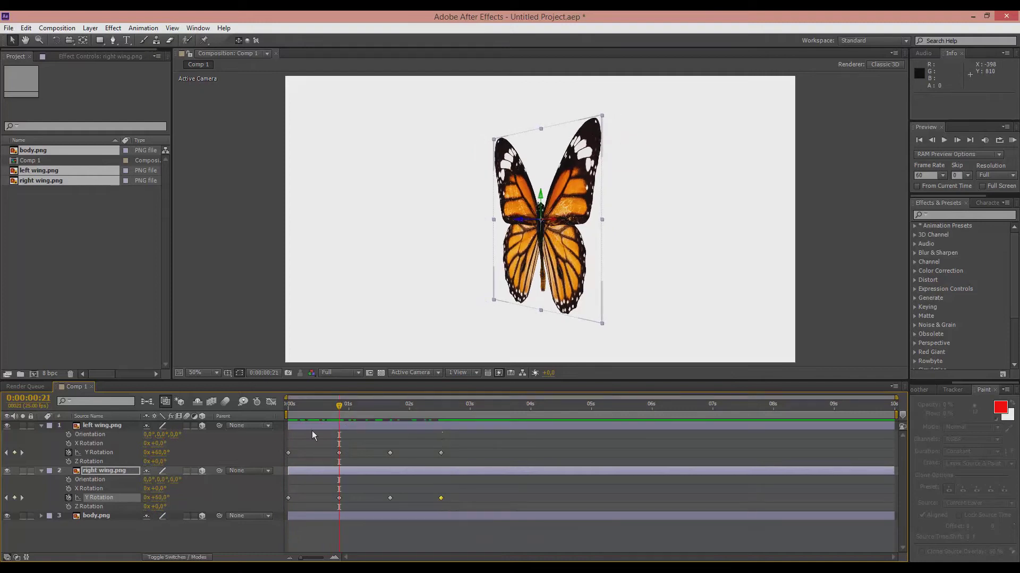
click(162, 497)
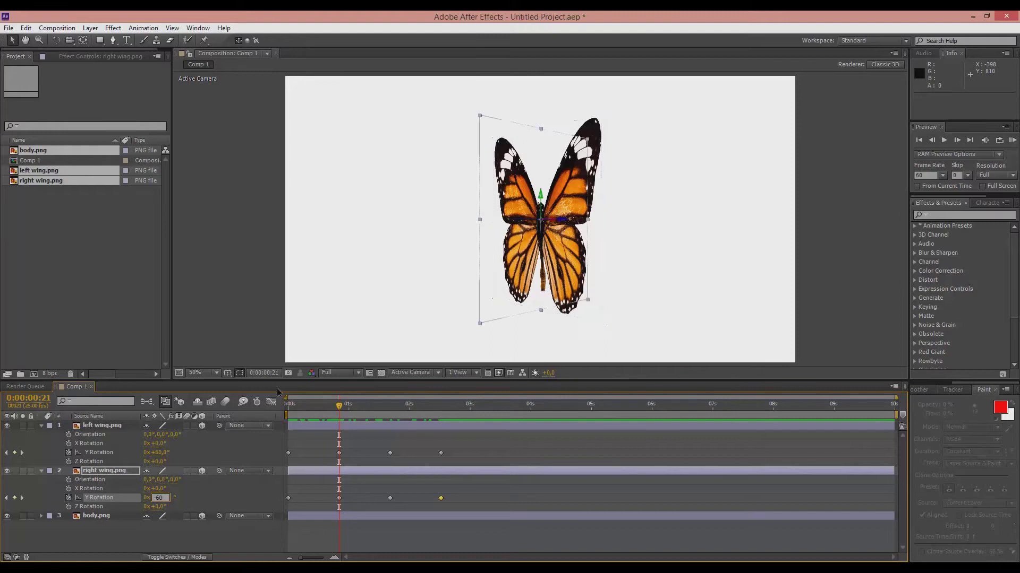
key(Return)
click(340, 411)
drag(347, 412, 443, 411)
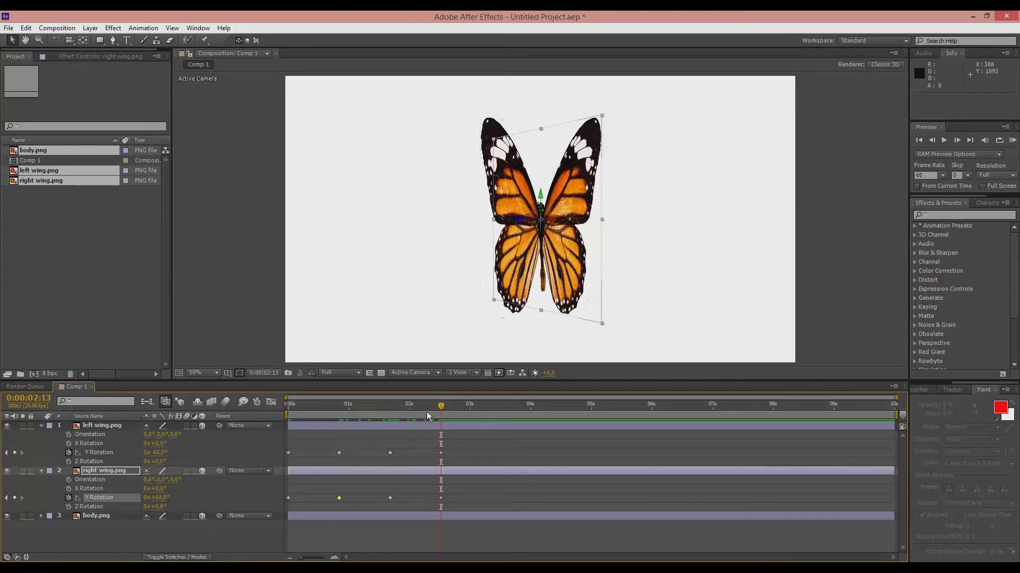
drag(447, 402, 266, 436)
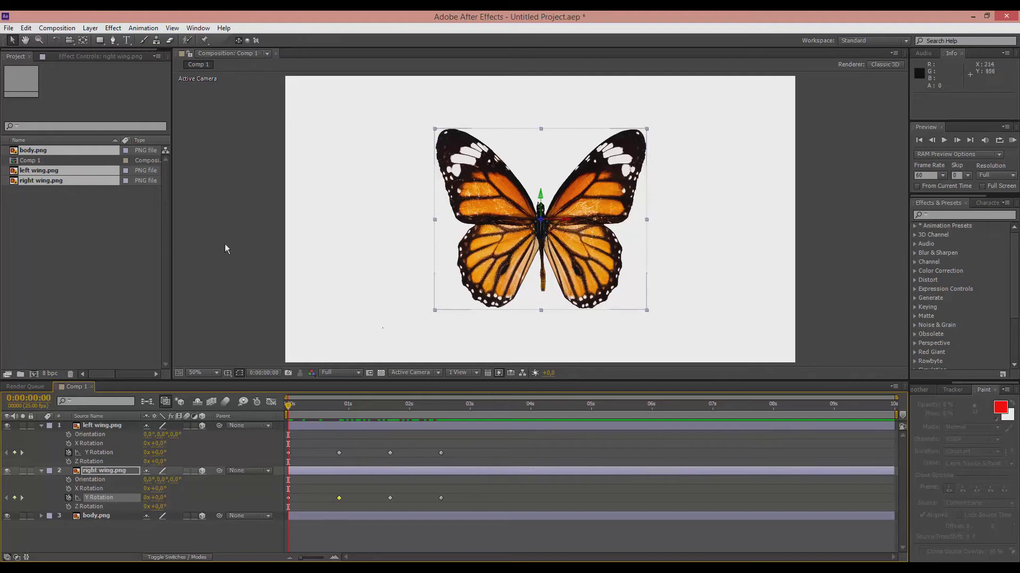
Remove all Y Rotation keyframes from both wing layers and collapse their properties
click(68, 497)
click(69, 453)
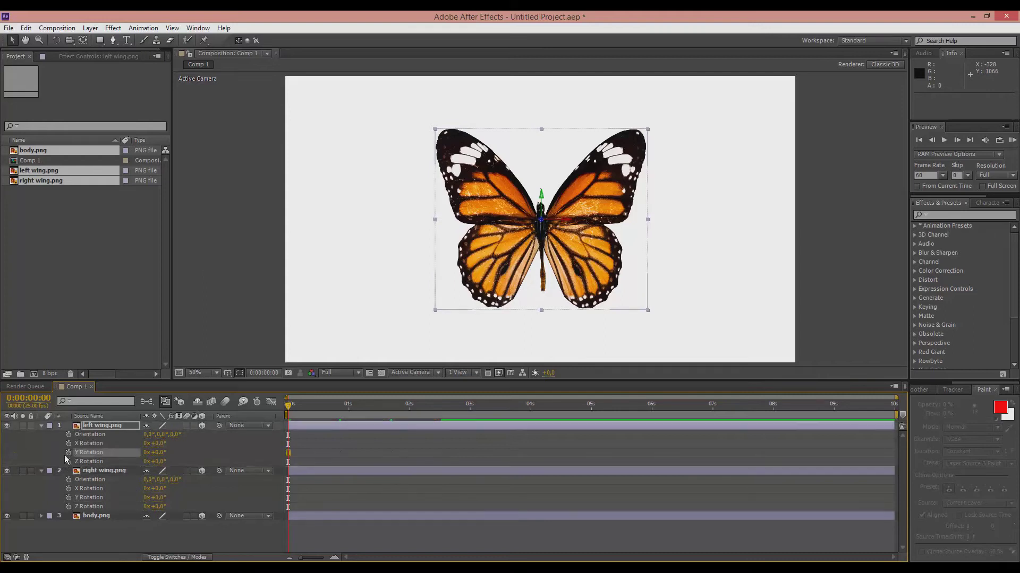
click(41, 470)
click(42, 427)
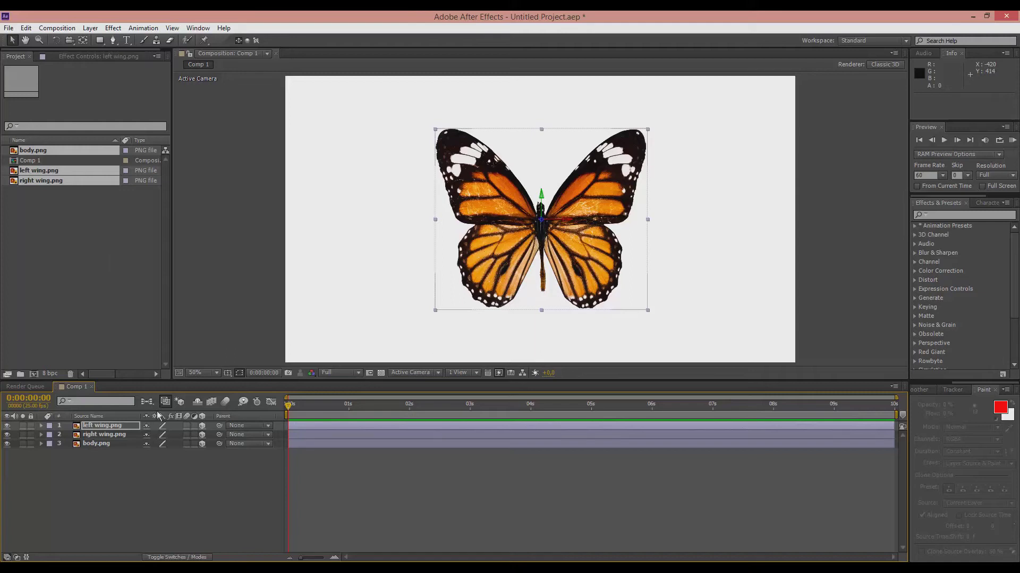
Add a null object to the composition and rename it Butterfly
click(90, 28)
mouse_move(99, 41)
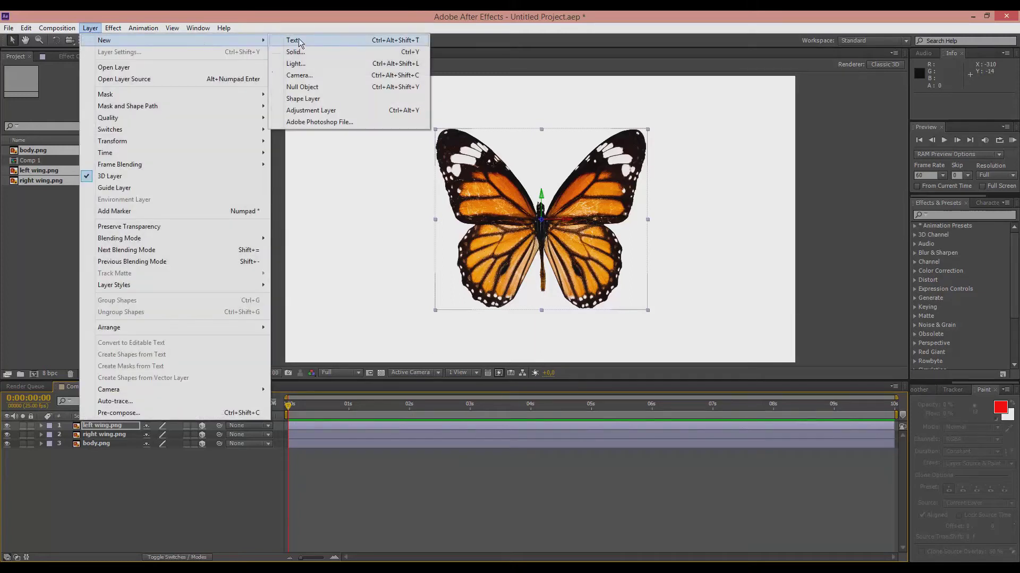
click(319, 86)
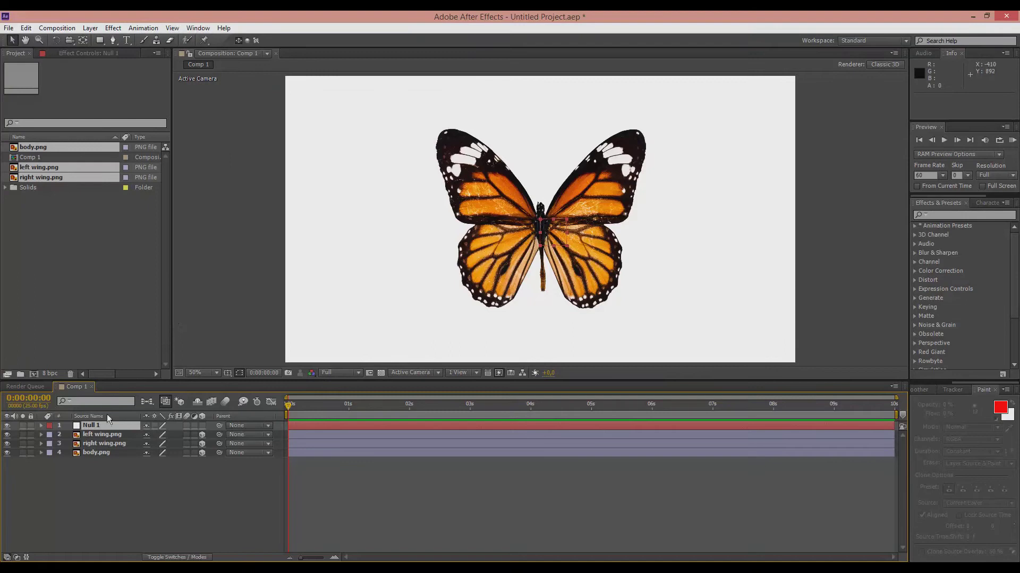
right_click(106, 425)
click(113, 413)
text(Butterfly)
key(Return)
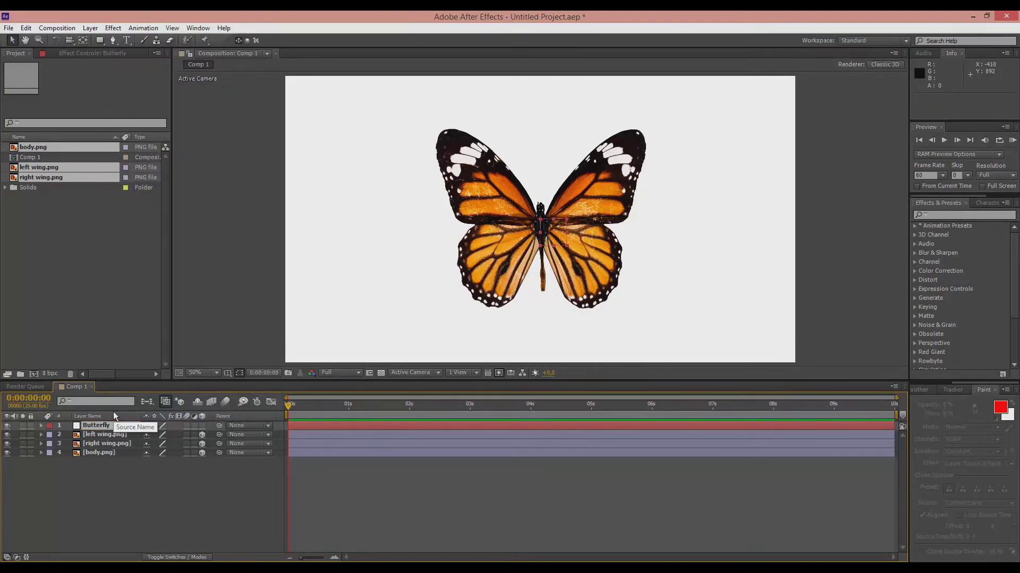
Parent both wing layers and body.png to the Butterfly null, and shift the null about 26 px left and 28 px up
click(100, 435)
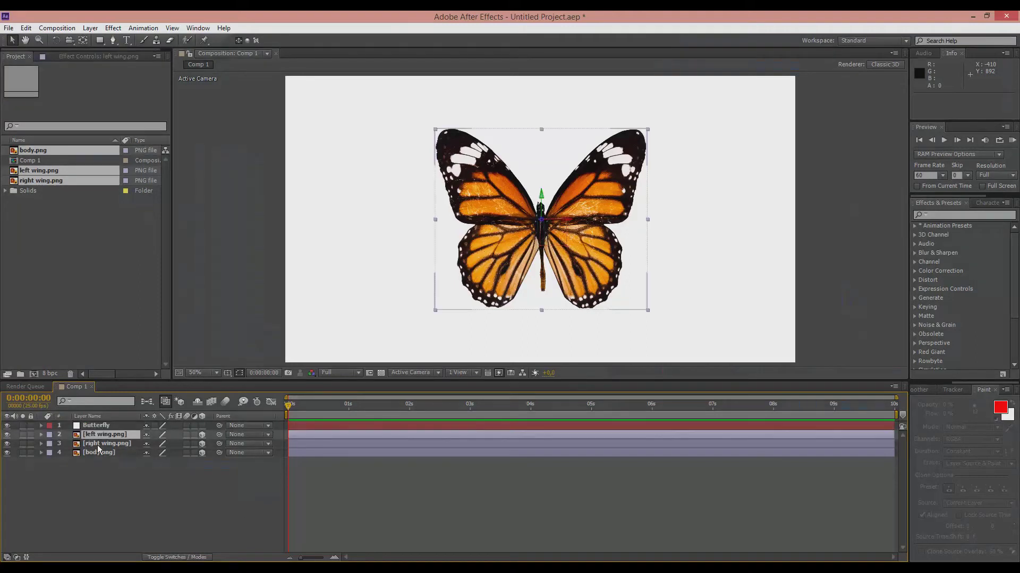
ctrl+click(102, 445)
ctrl+click(103, 452)
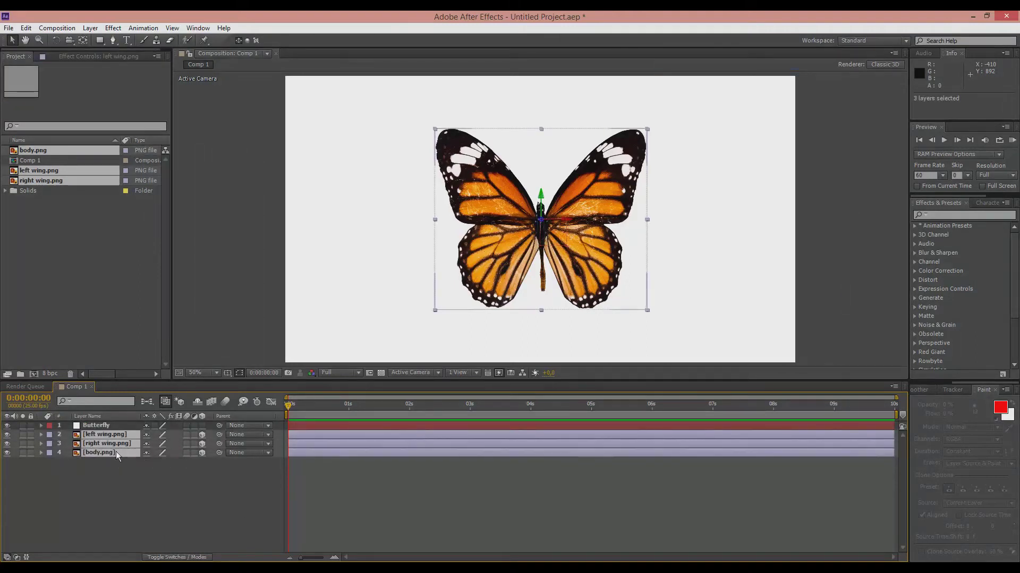
drag(220, 434, 107, 427)
click(104, 428)
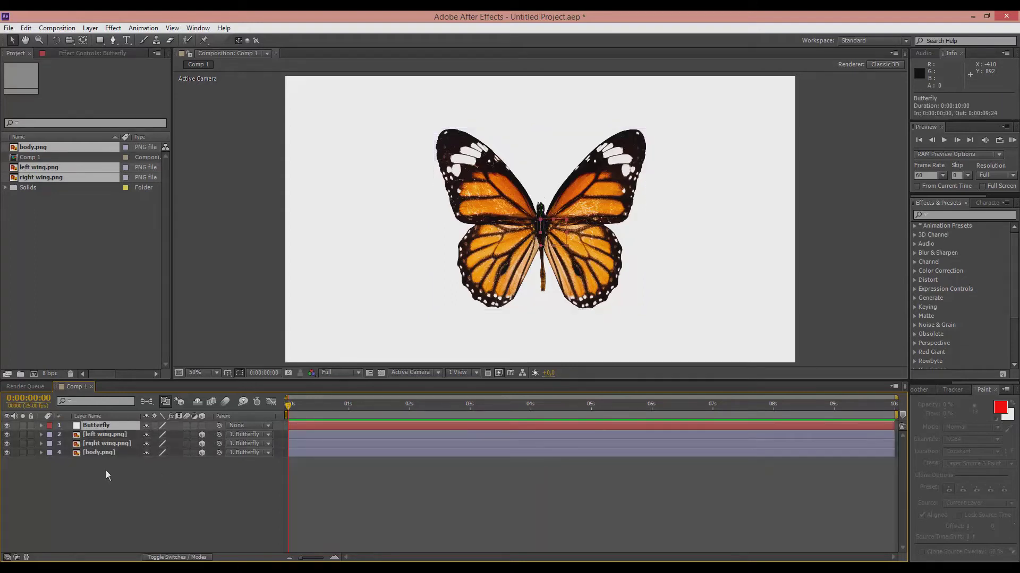
mouse_move(553, 228)
mouse_down()
mouse_move(526, 234)
mouse_move(528, 184)
mouse_move(573, 184)
mouse_move(547, 223)
mouse_up()
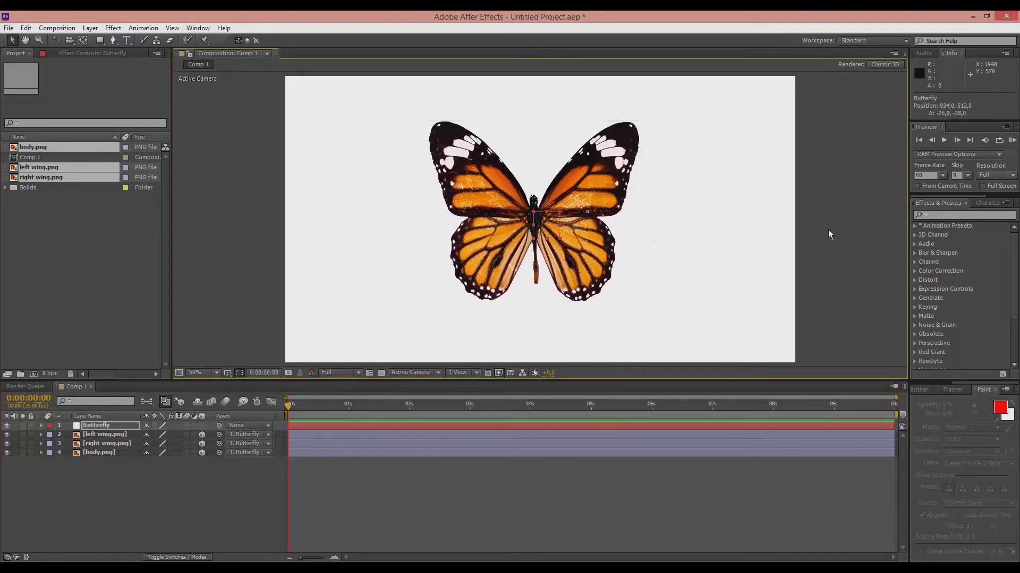
Find the Slider Control effect and apply it to the Butterfly null
click(940, 213)
text(Slider)
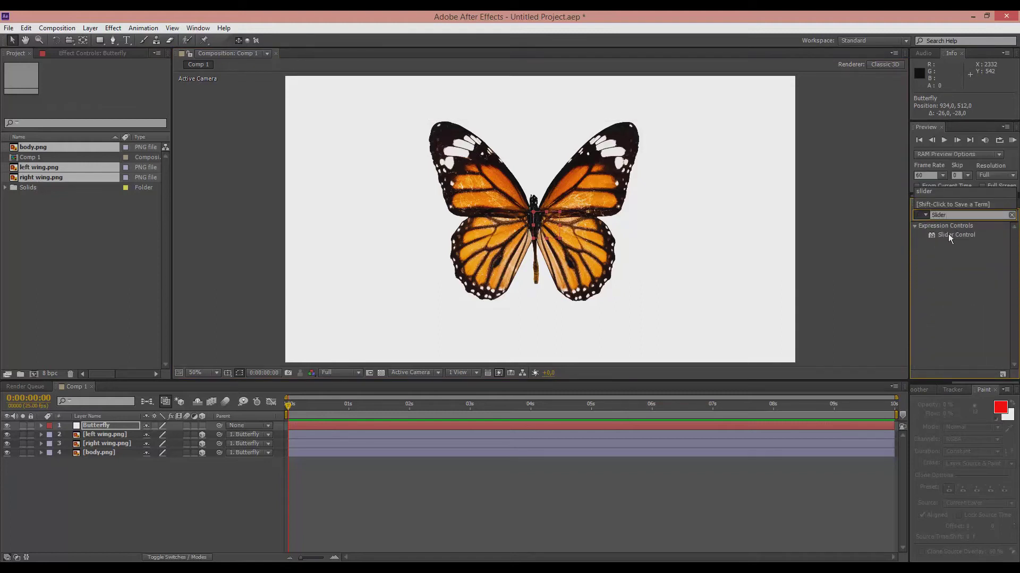
drag(948, 233, 120, 430)
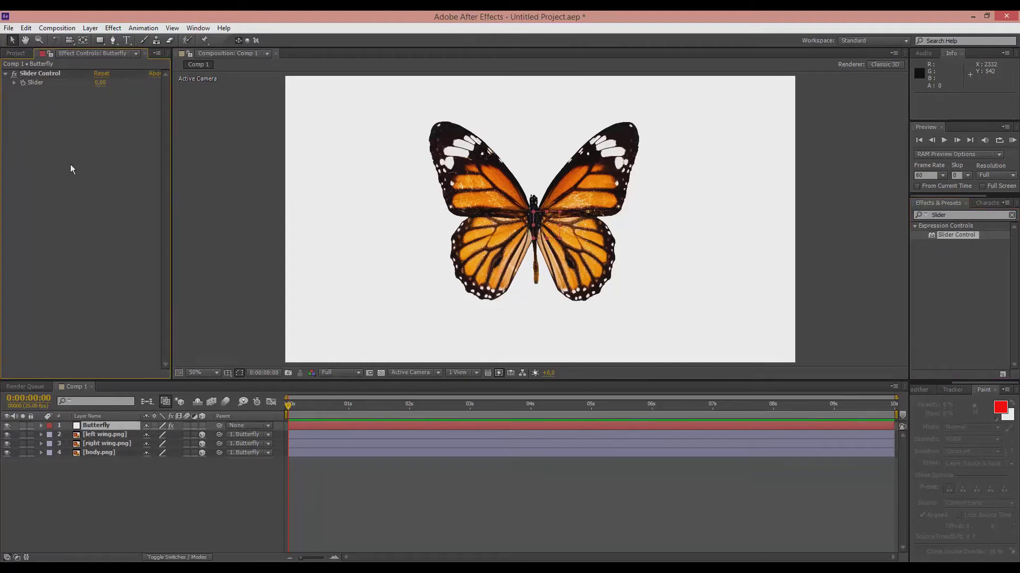
Duplicate the Slider Control effect on the Butterfly null and rename the first slider control Flap
click(56, 73)
key(ctrl+d)
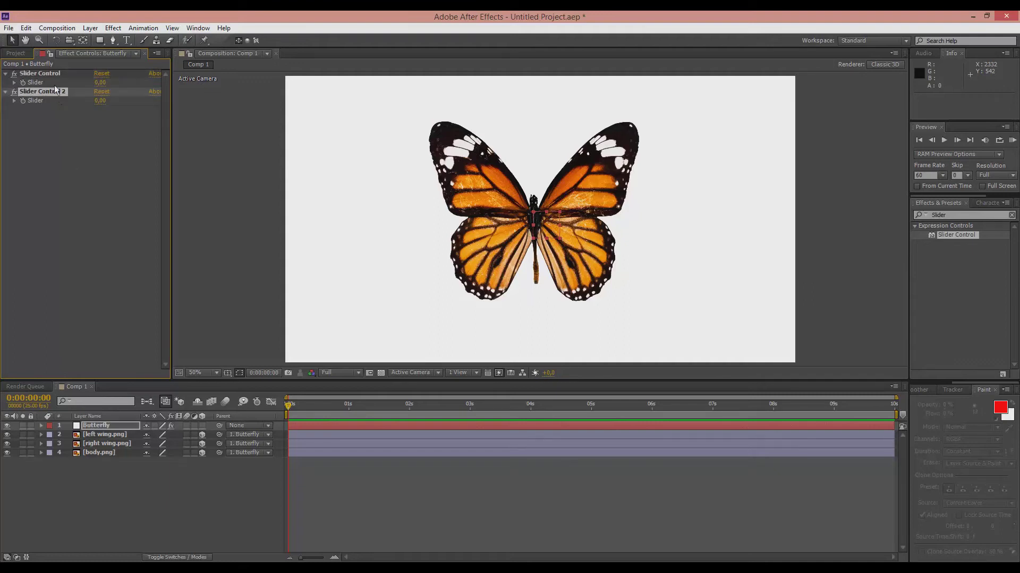
click(41, 426)
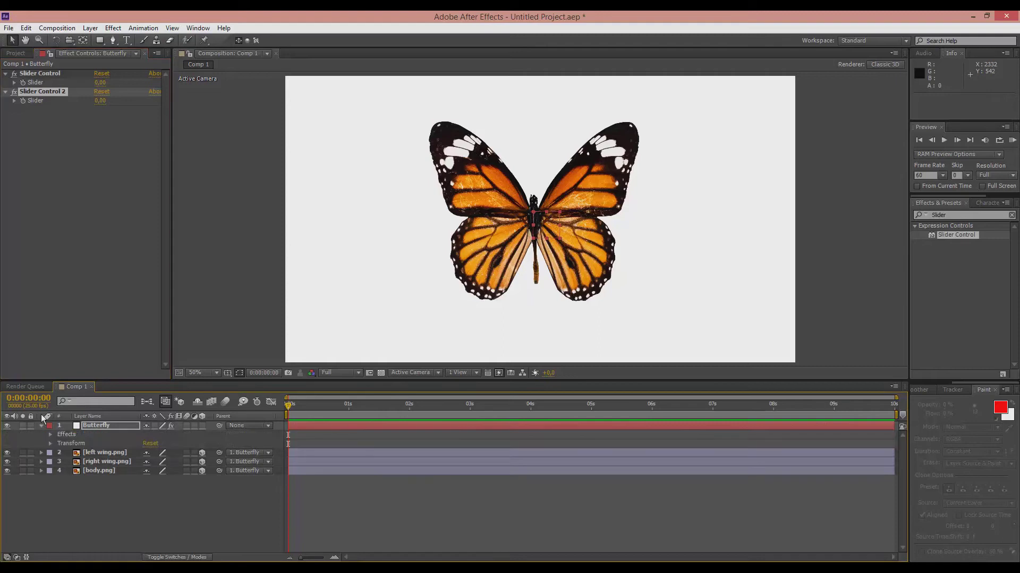
click(51, 434)
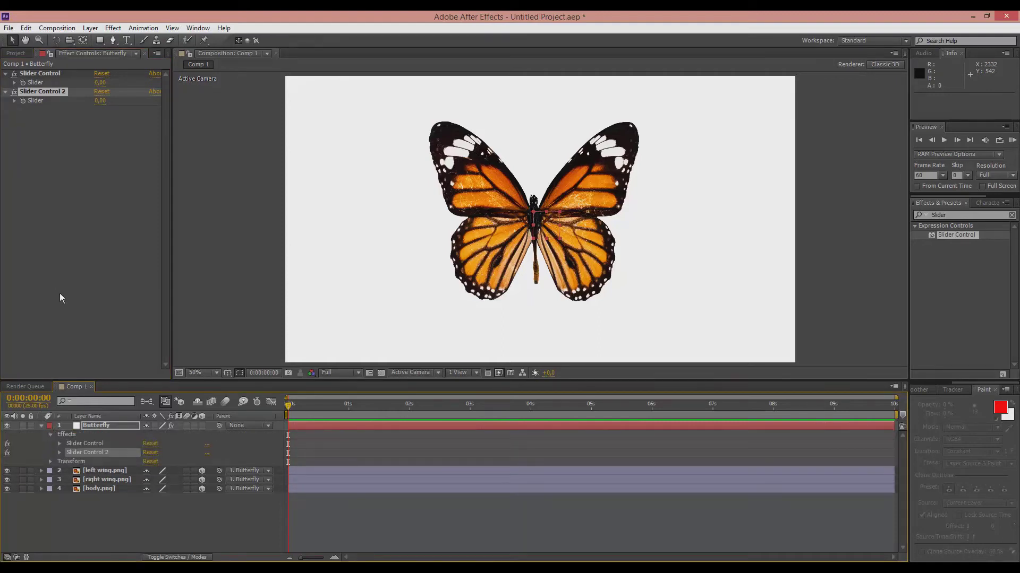
right_click(79, 445)
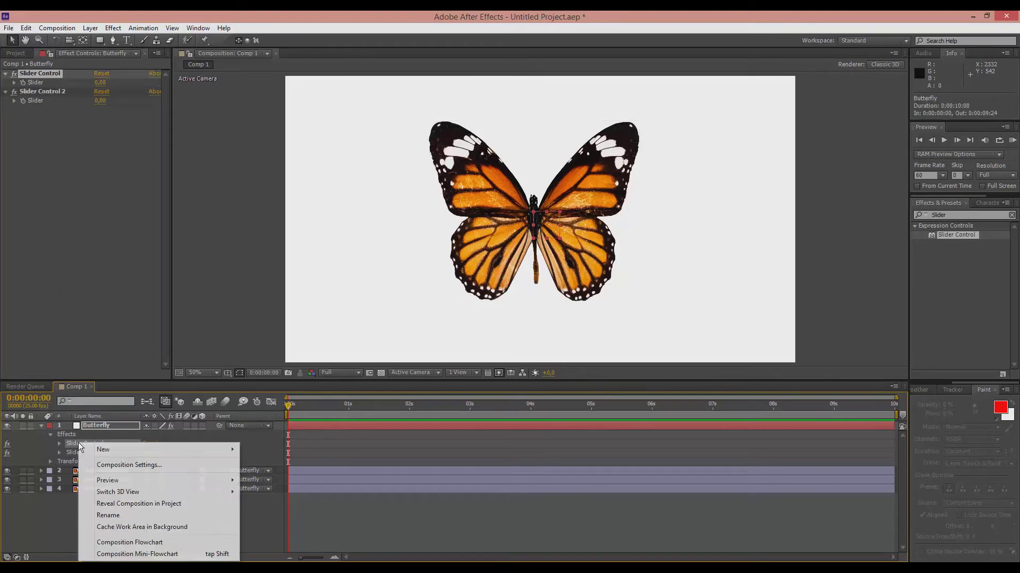
click(93, 513)
text(Flap)
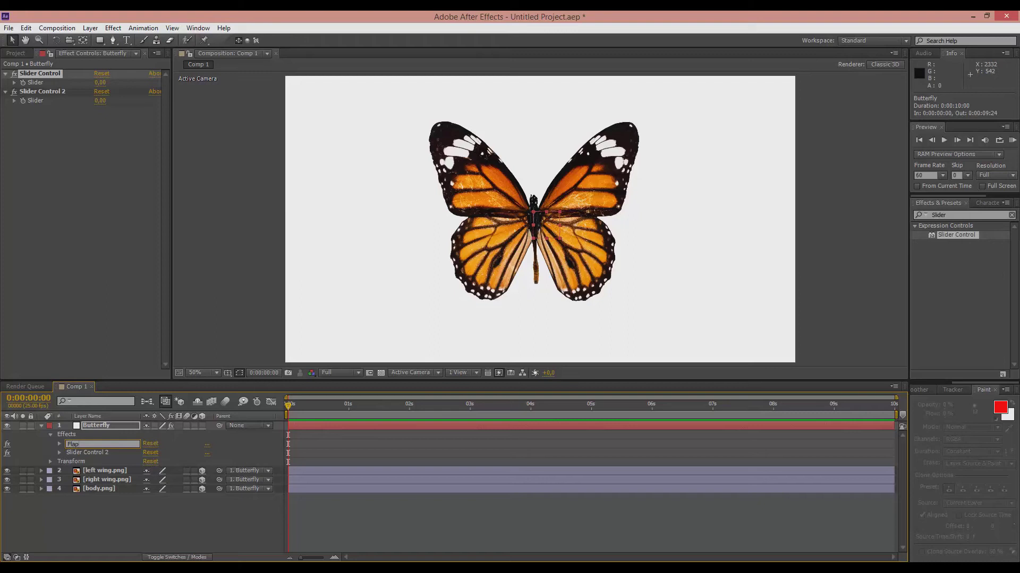
key(Return)
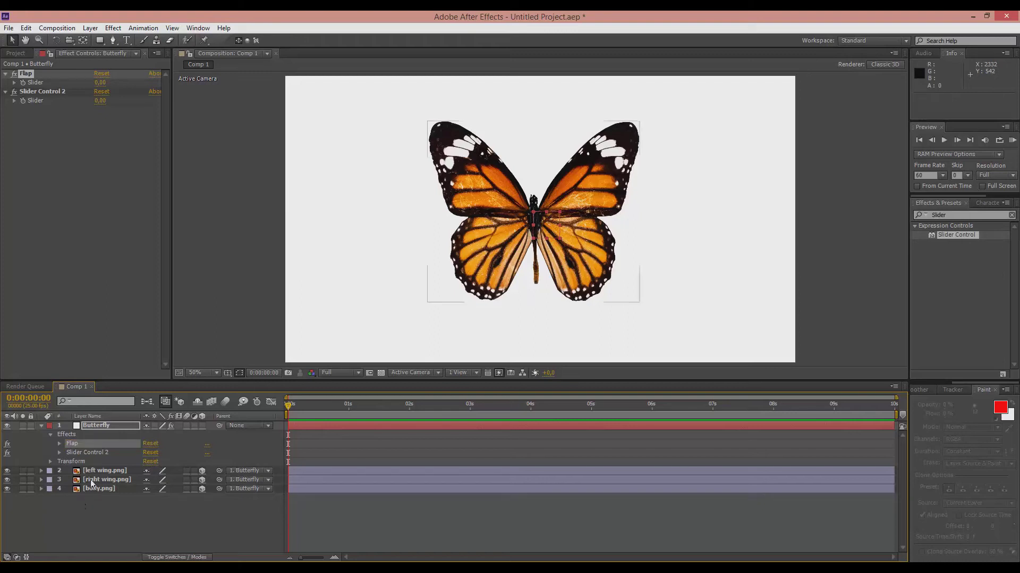
Rename the second slider control on the Butterfly null Speed
right_click(96, 452)
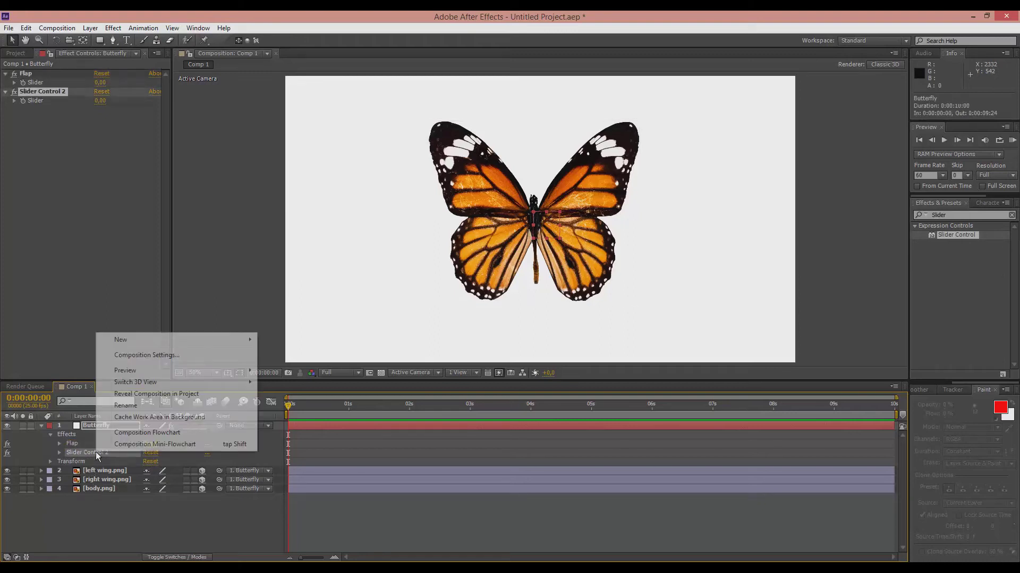
click(102, 407)
text(S)
key(Return)
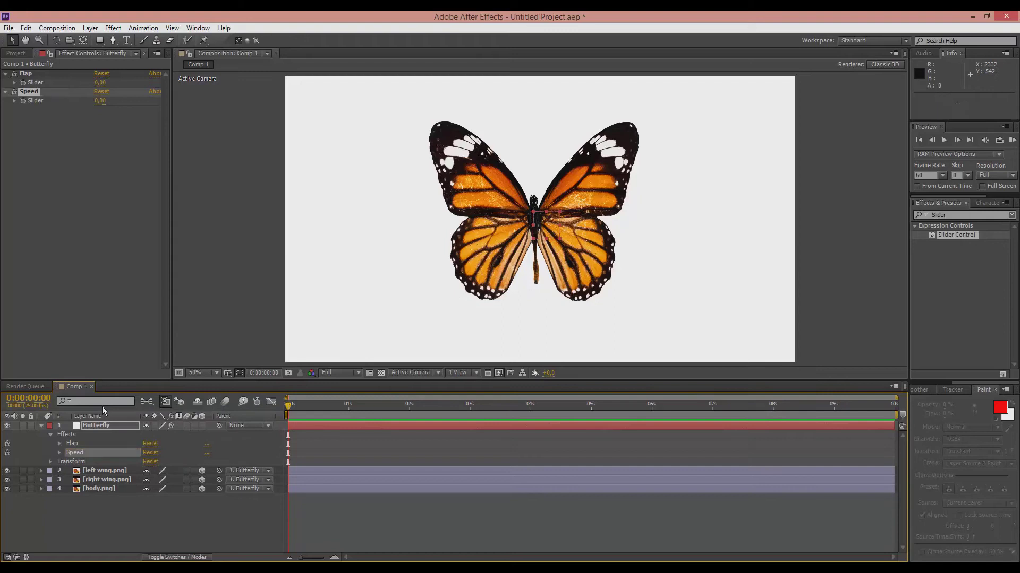
Add the expression Math.sin(time * effect("Speed")("Slider") * 45 to the Flap effect's Slider property
click(59, 443)
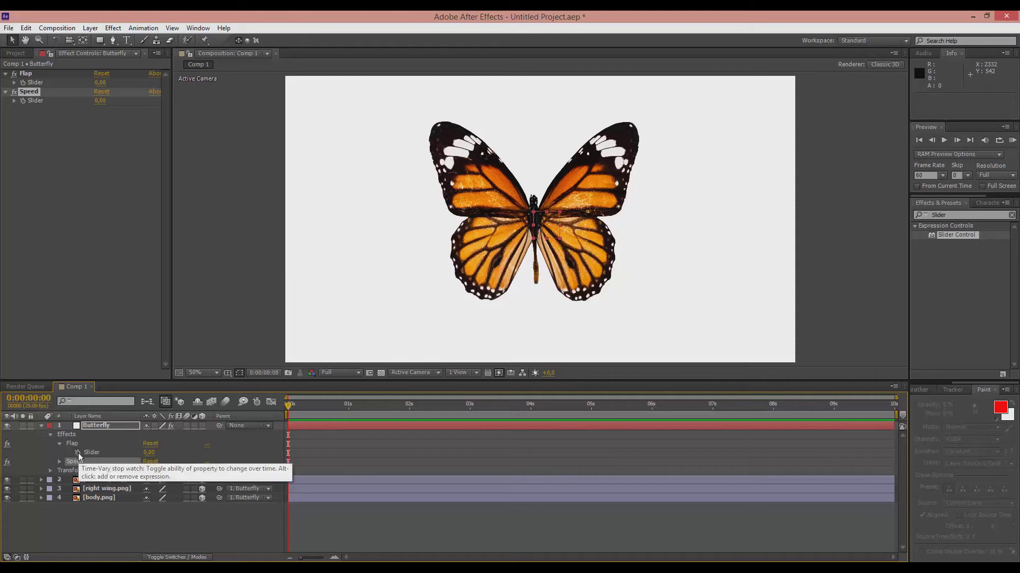
alt+click(78, 453)
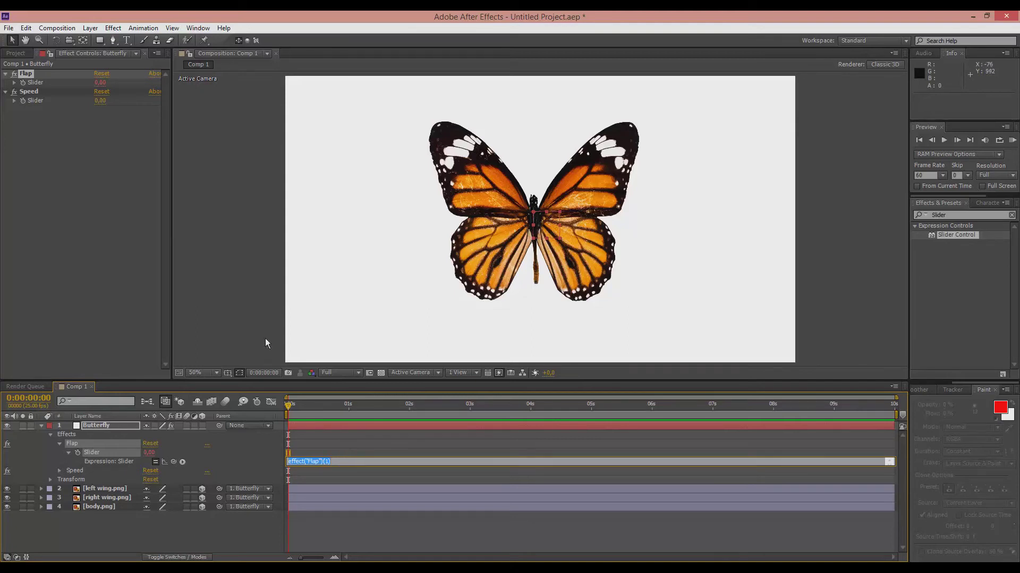
text(Math.sin(time *)
text(effect("Speed")("Slider)
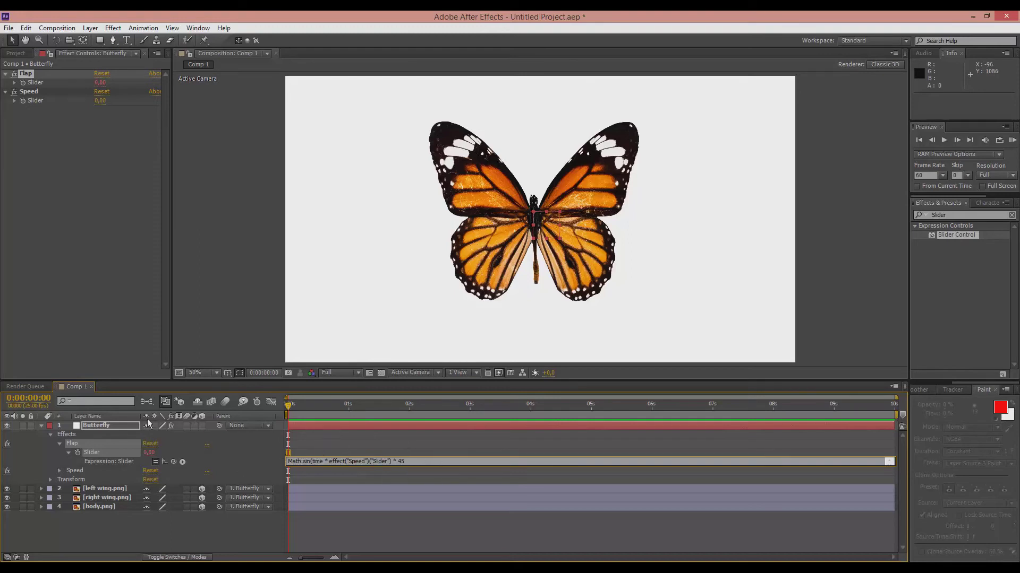
click(106, 431)
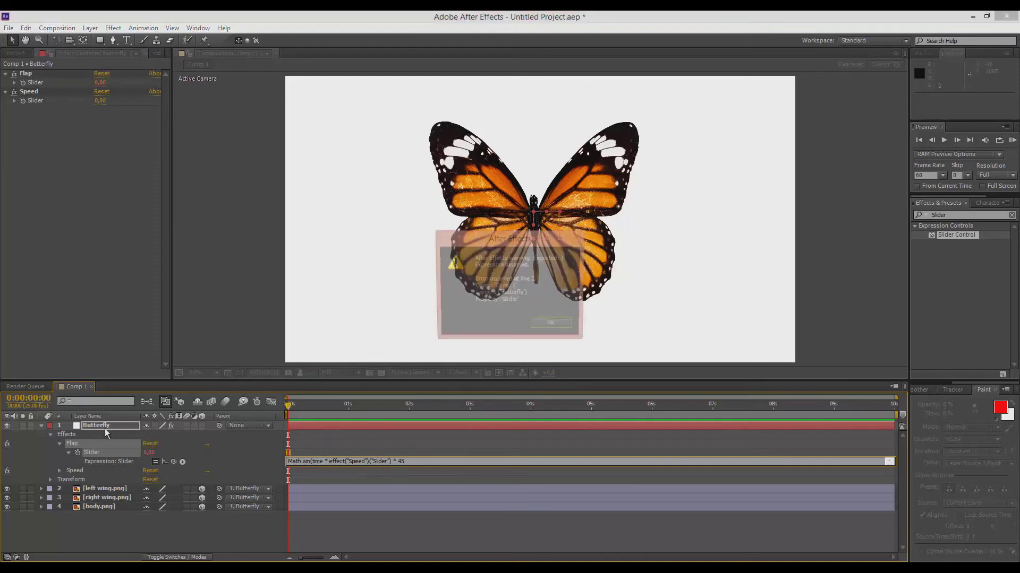
click(553, 325)
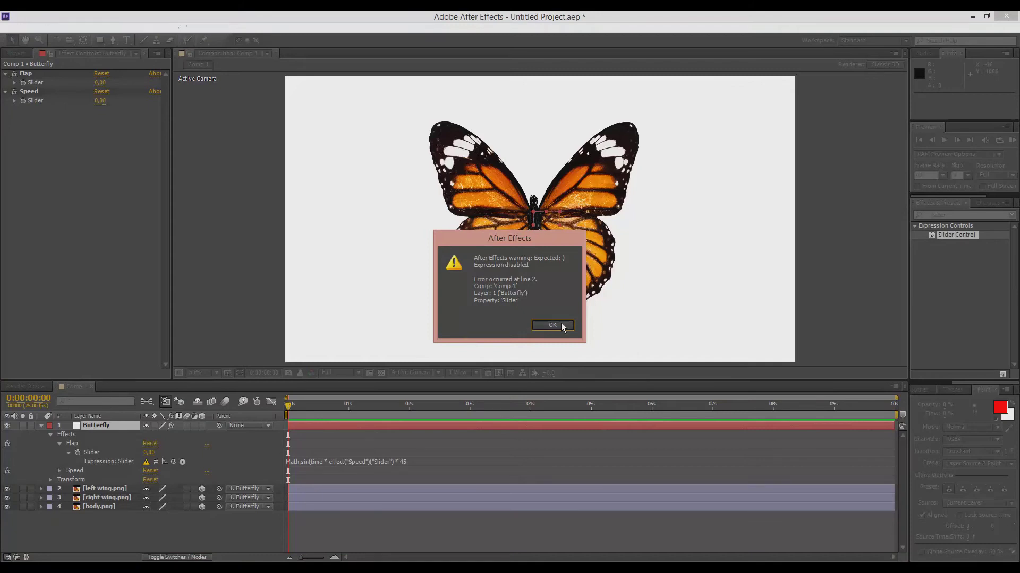
Try to fix the Flap slider expression by adding the missing closing parenthesis before * 45
click(250, 256)
click(394, 460)
click(392, 461)
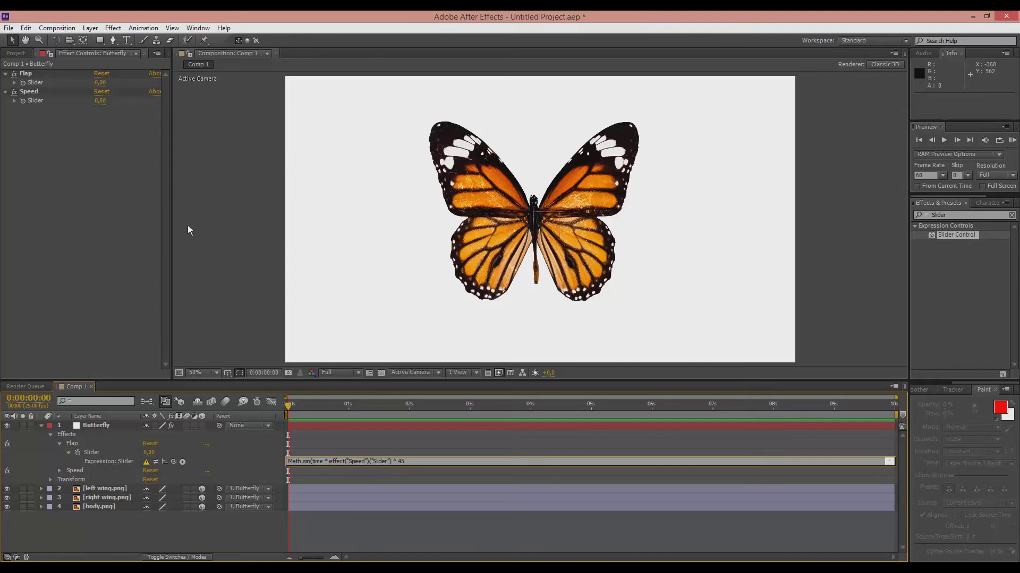
text())
click(107, 425)
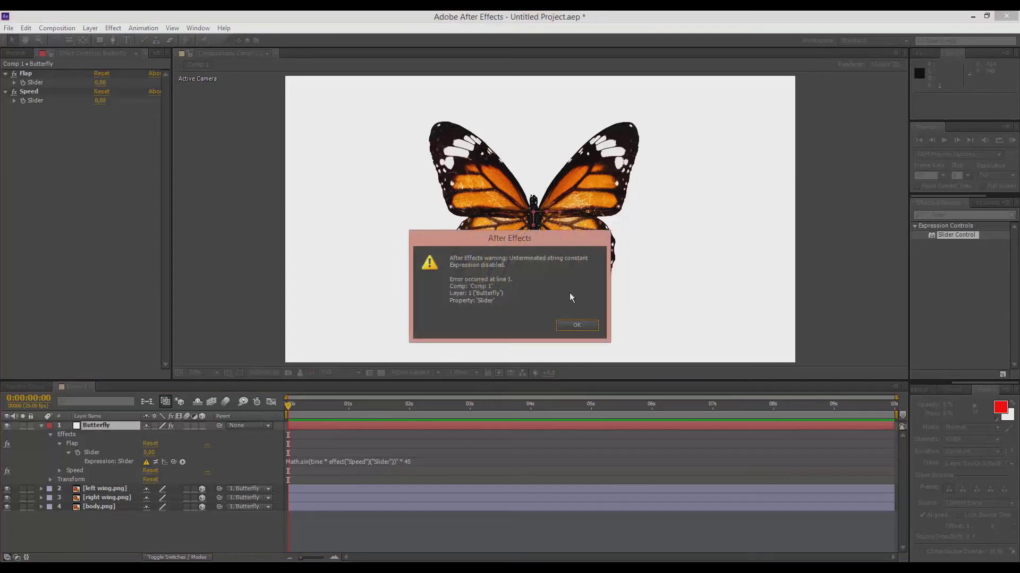
click(562, 322)
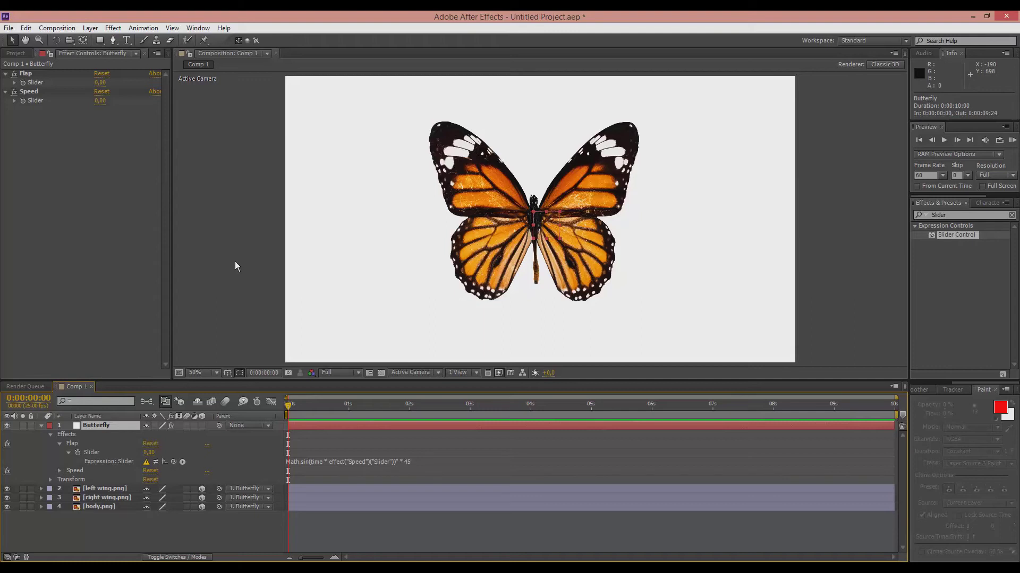
Remove the stray quotation mark so the Flap slider expression reads Math.sin(time * effect("Speed")("Slider")) * 45
click(402, 459)
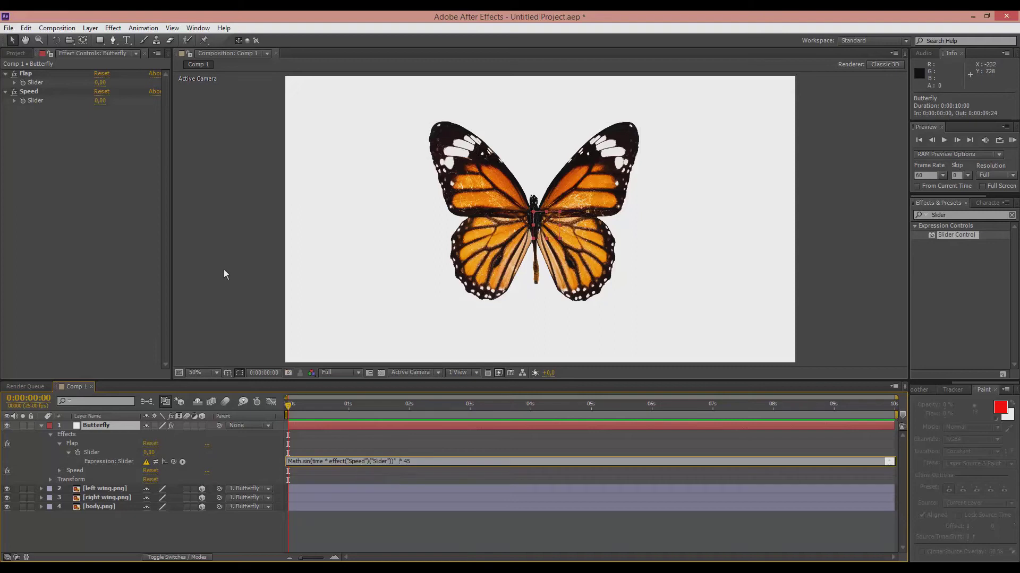
click(80, 433)
click(589, 325)
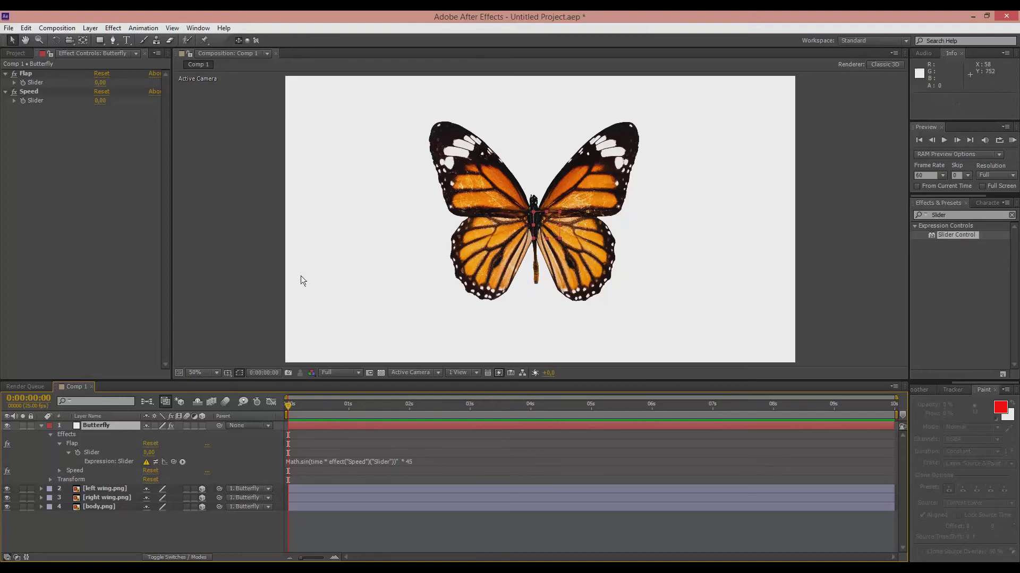
click(396, 460)
click(395, 460)
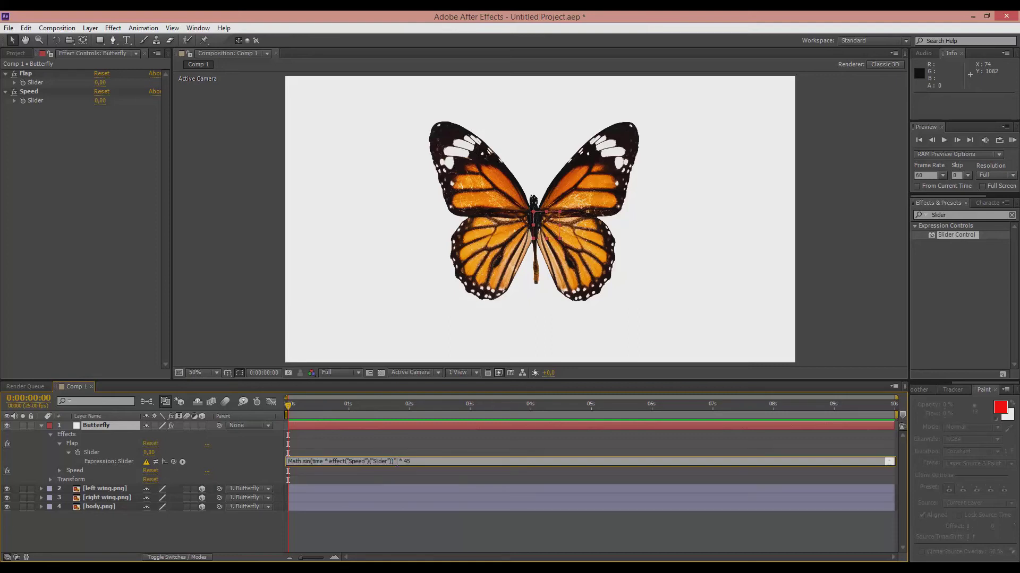
click(117, 428)
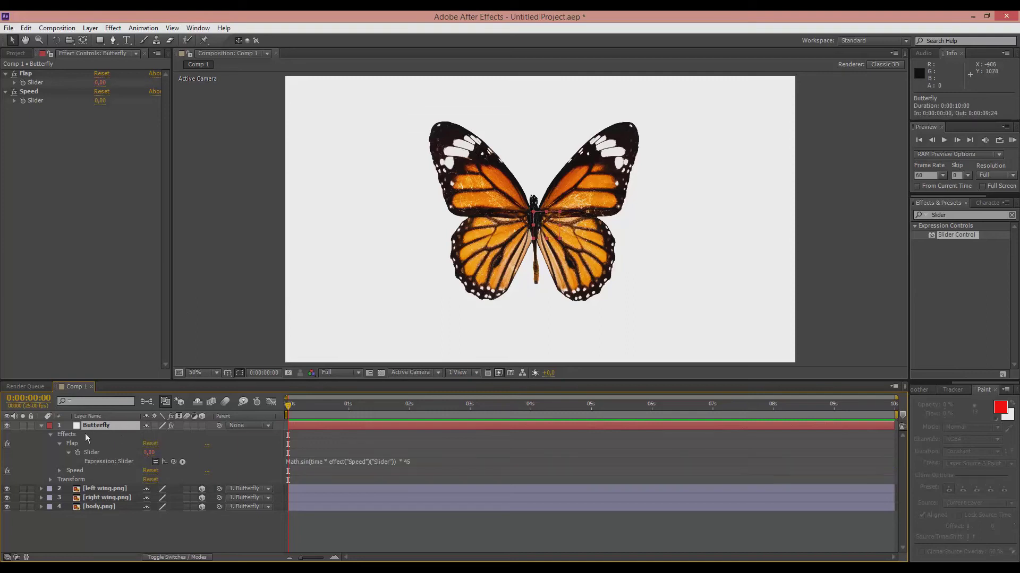
Reveal the rotation properties of both wing layers and link the left wing's Y Rotation to the Flap slider with an expression
click(99, 489)
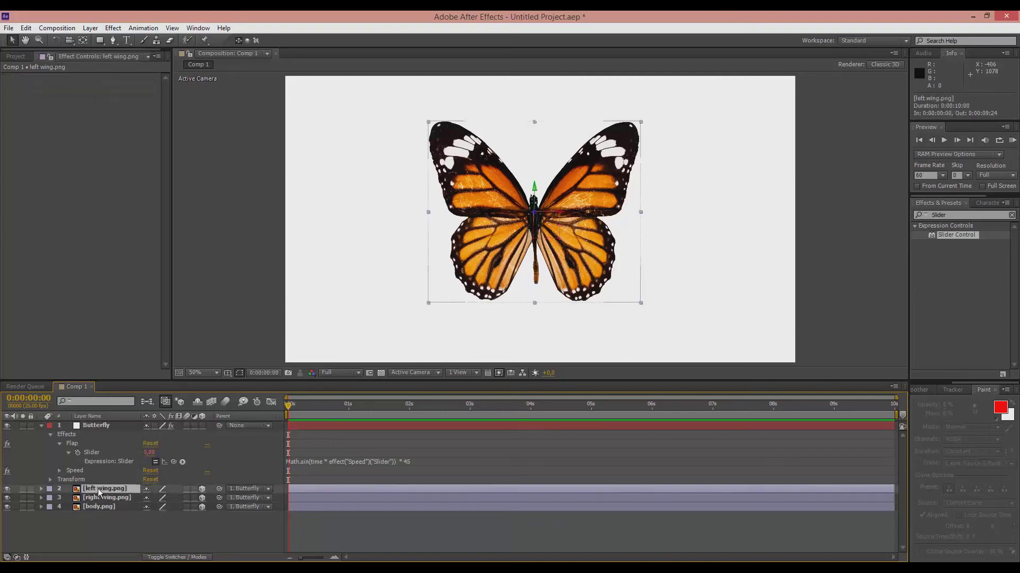
key(r)
click(108, 534)
key(r)
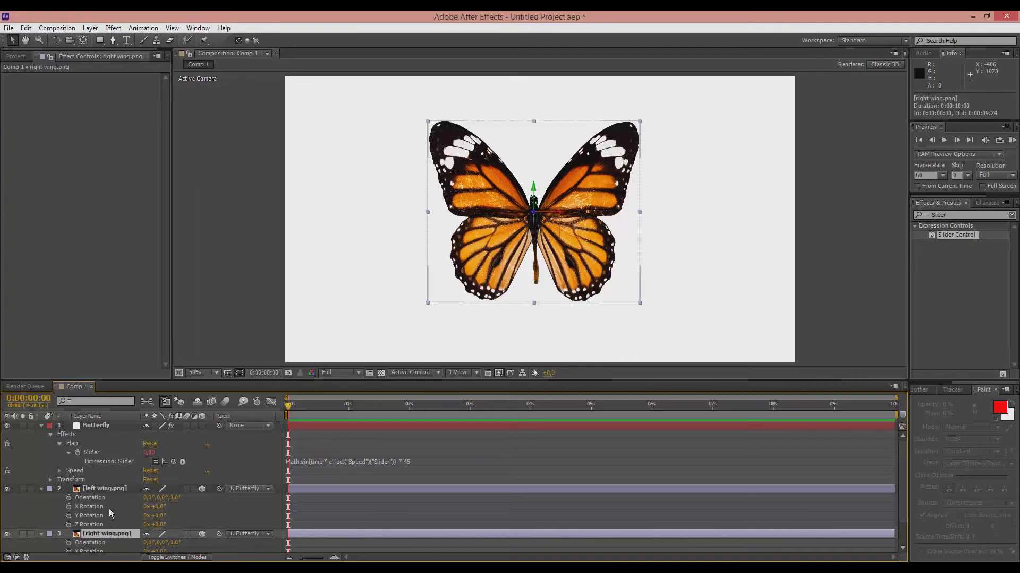
alt+click(68, 516)
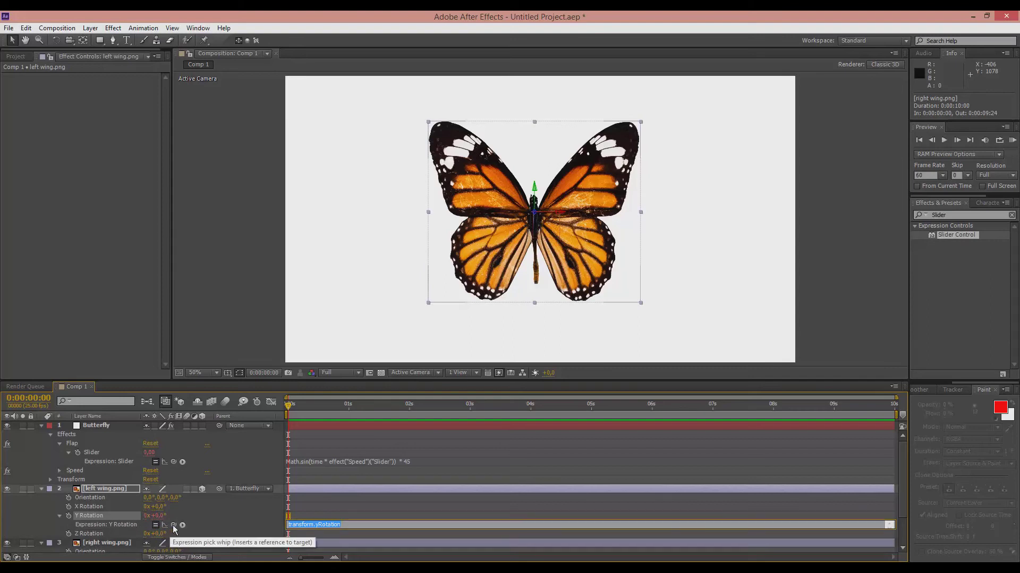
drag(174, 526, 103, 454)
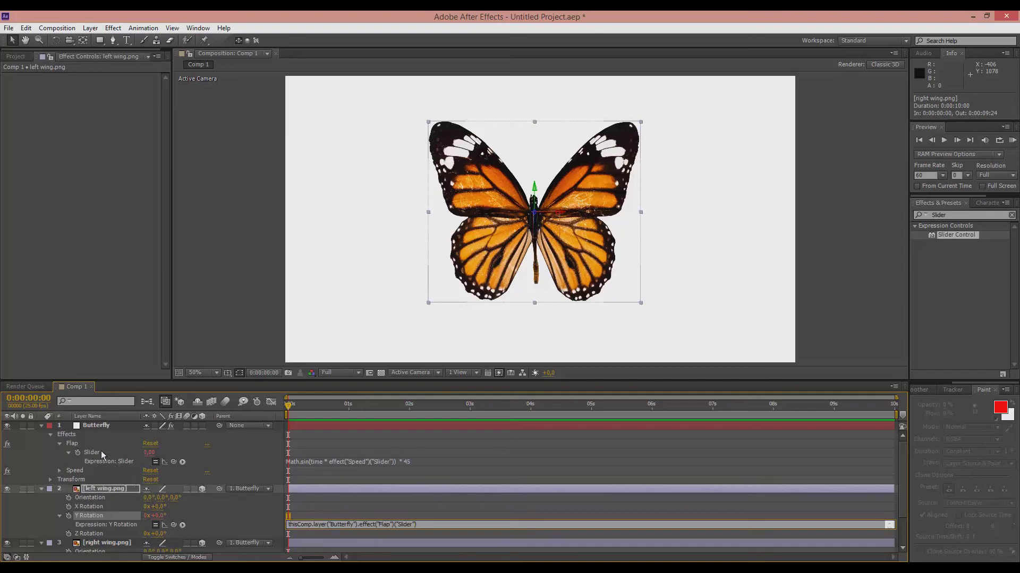
Link the right wing's Y Rotation to the Flap slider with an expression
scroll(93, 518, down, 2)
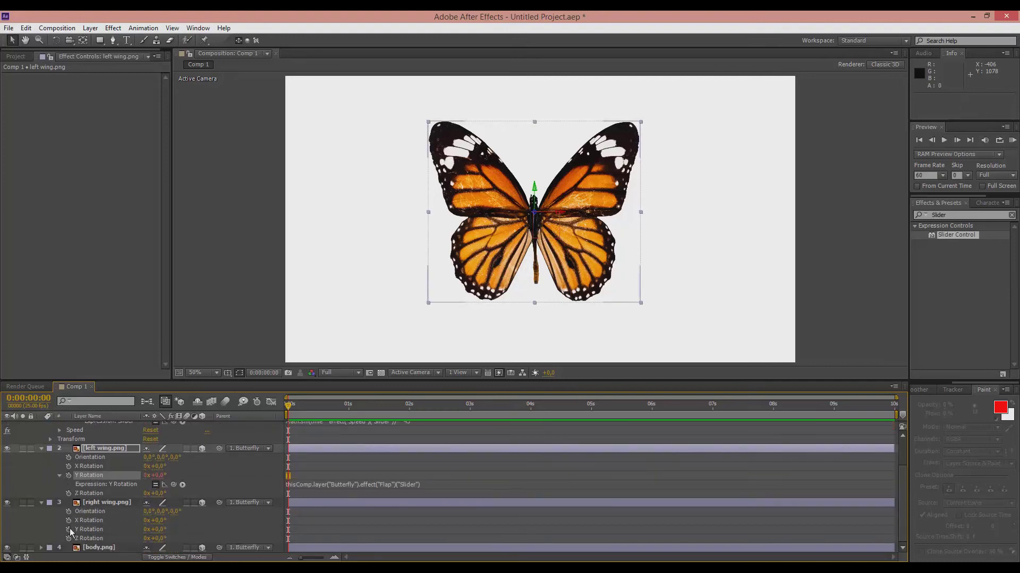
alt+click(69, 529)
drag(173, 538, 97, 454)
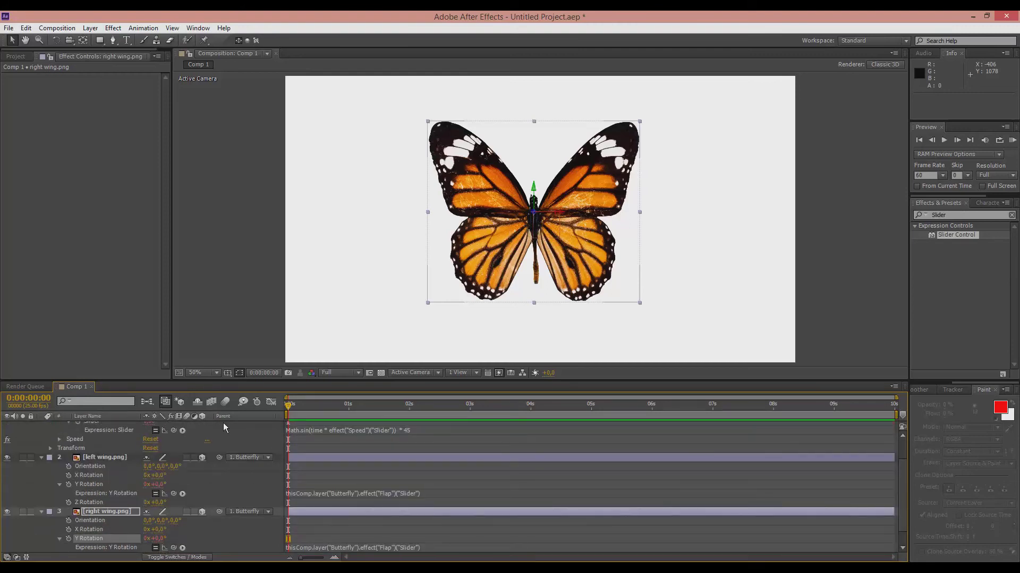
Set the Speed slider on the Butterfly null to 5 and scrub the timeline to check the wing motion
scroll(65, 451, up, 2)
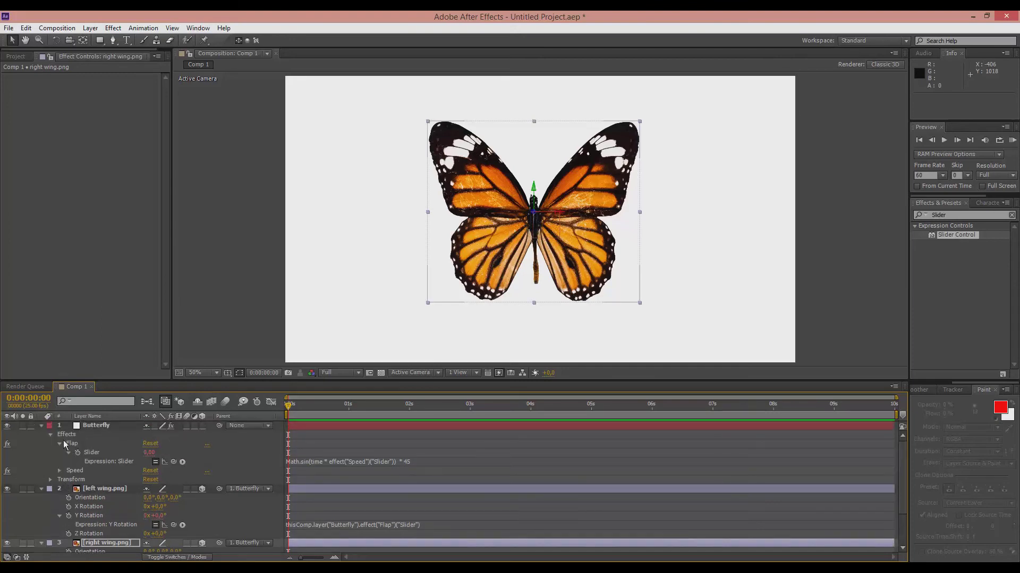
click(60, 444)
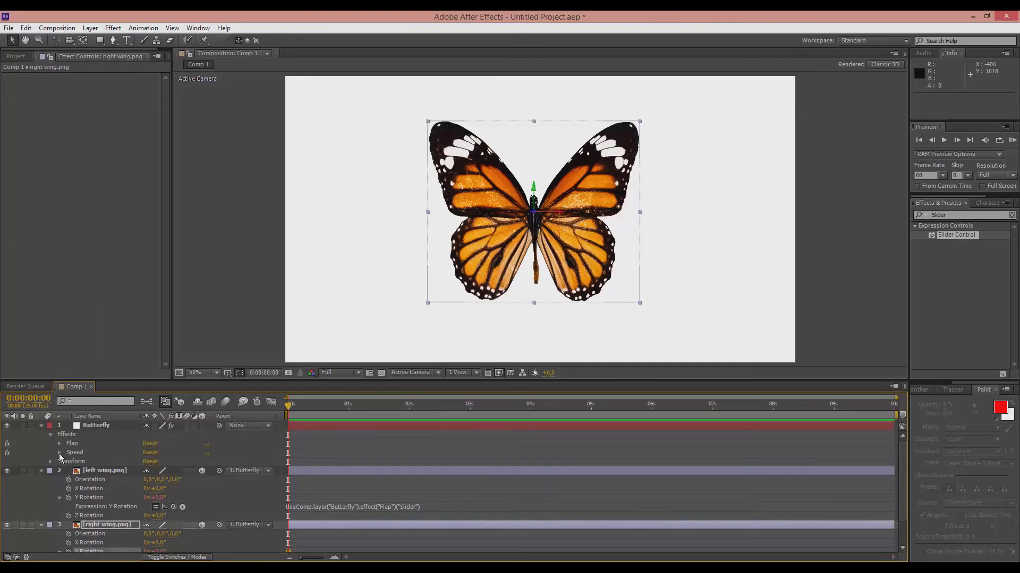
click(59, 453)
click(149, 461)
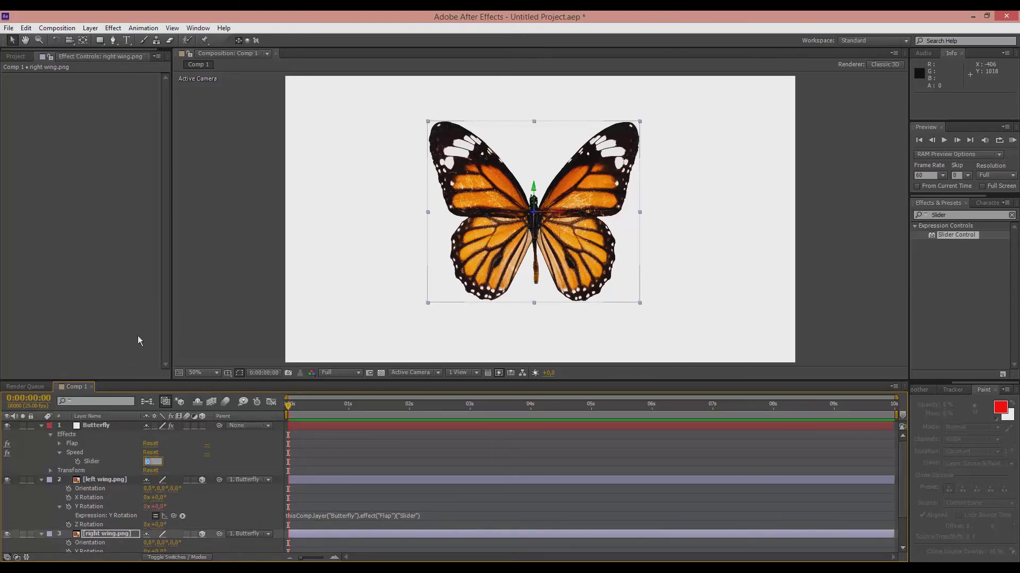
text(5)
click(194, 333)
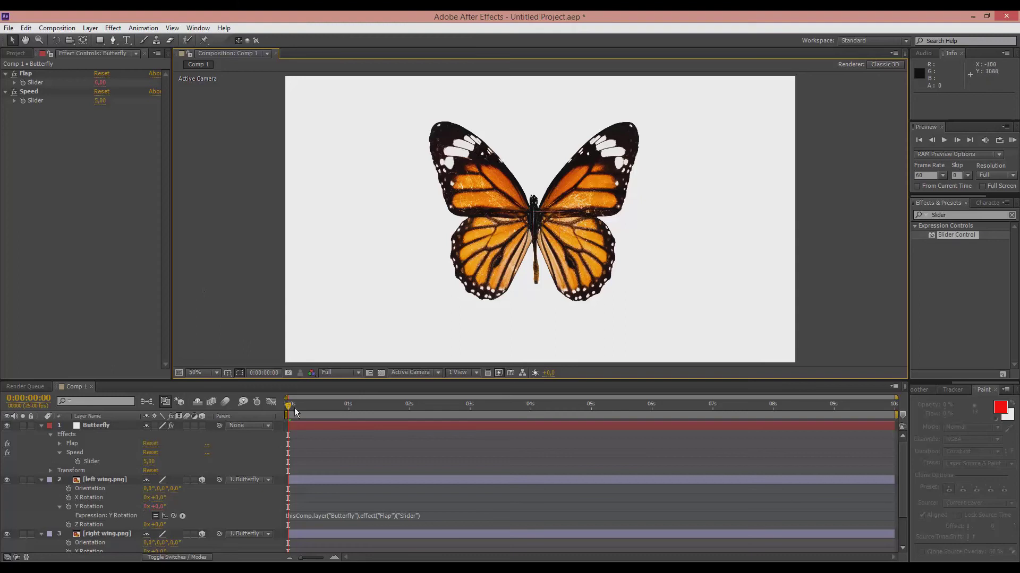
drag(290, 406, 266, 372)
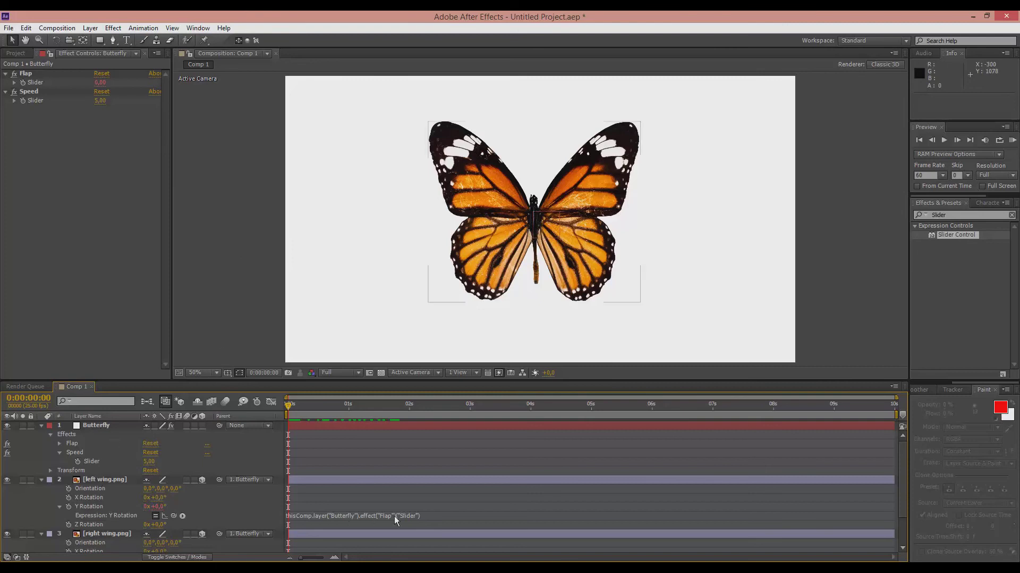
Append *(-1) to the left wing's Y Rotation expression and run a RAM preview of the flapping from the start
click(428, 514)
click(429, 514)
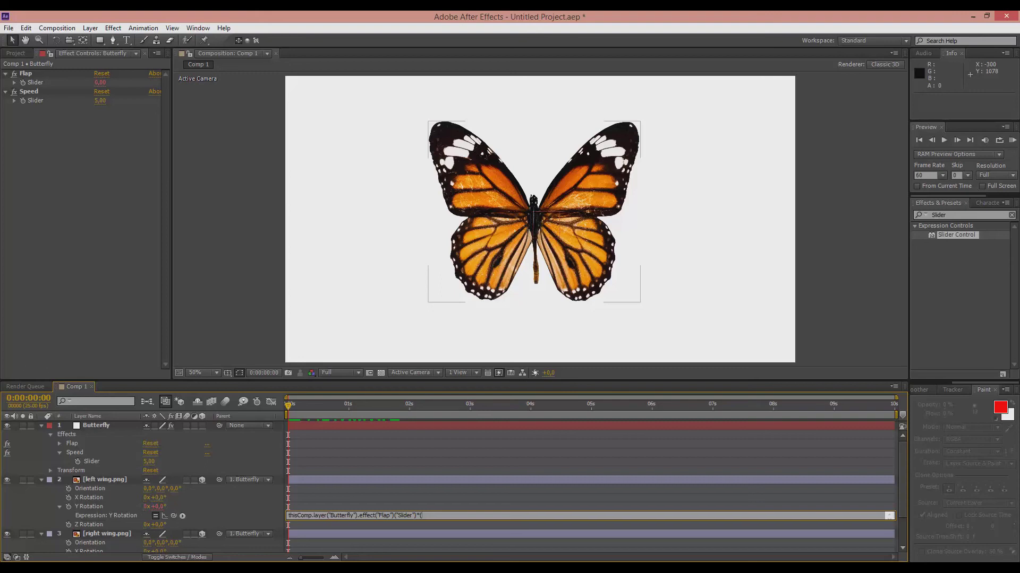
text())
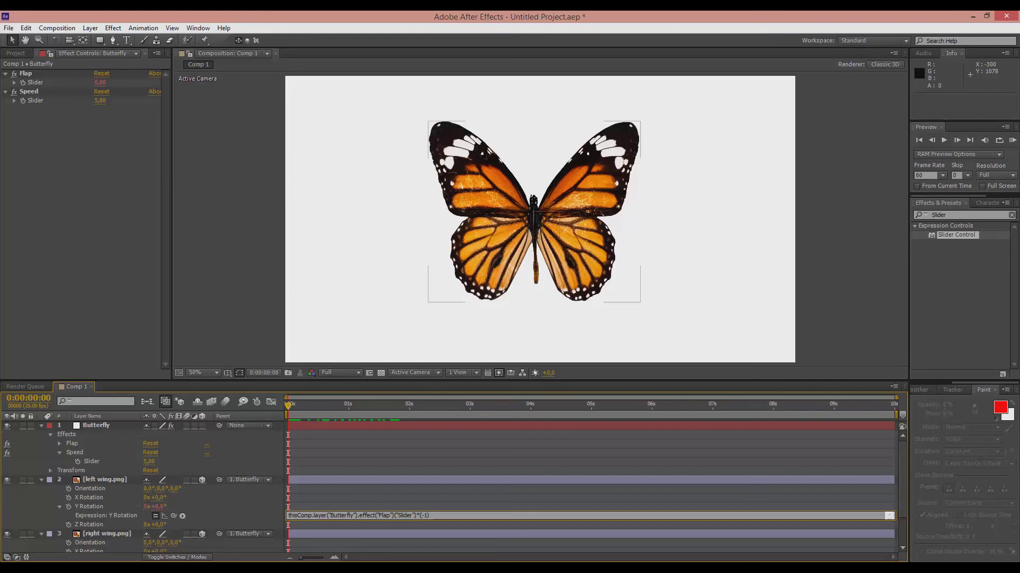
click(92, 426)
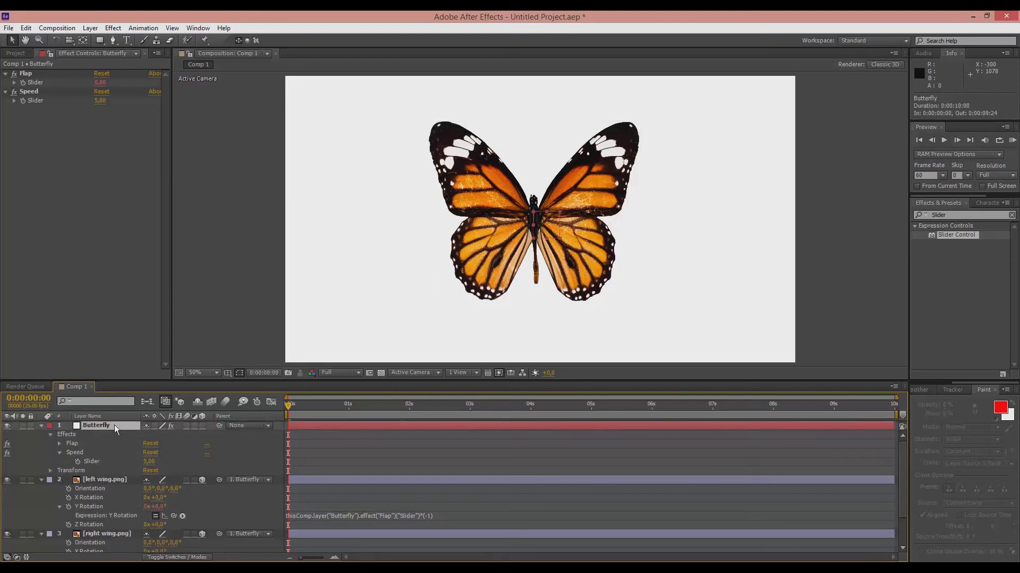
mouse_move(288, 406)
mouse_down()
mouse_move(484, 415)
mouse_move(288, 406)
mouse_up()
key(KP_0)
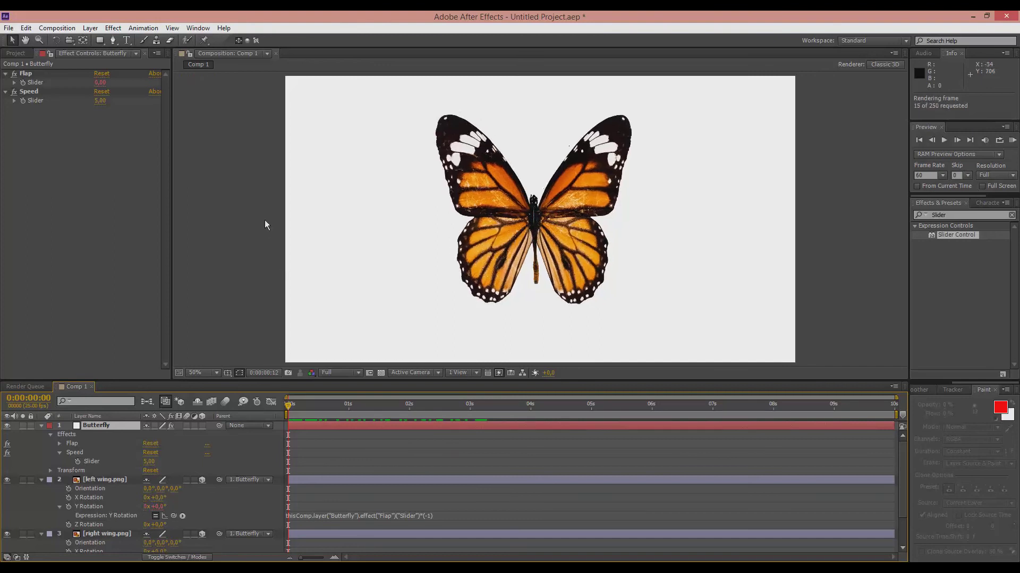